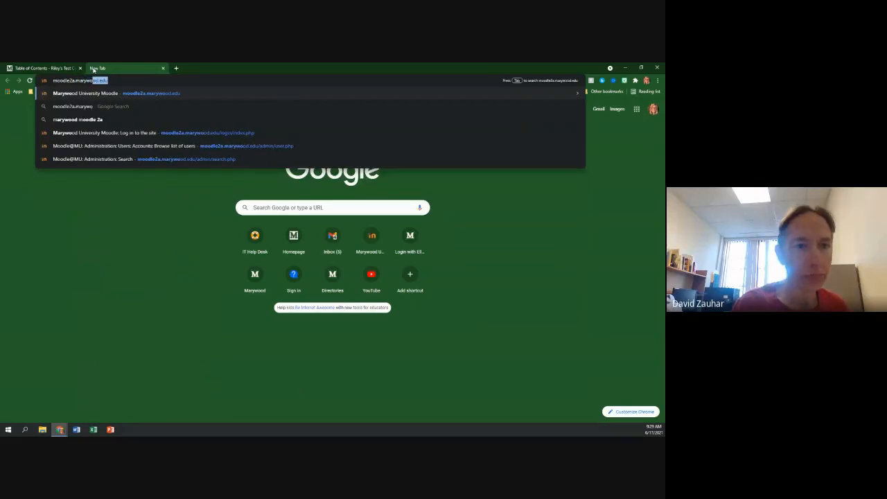
Step: Load the Marywood University Moodle site at moodle2a.marywood.edu and open the course ETS-200-01: Training for AC
{"action": "key", "text": "Return"}
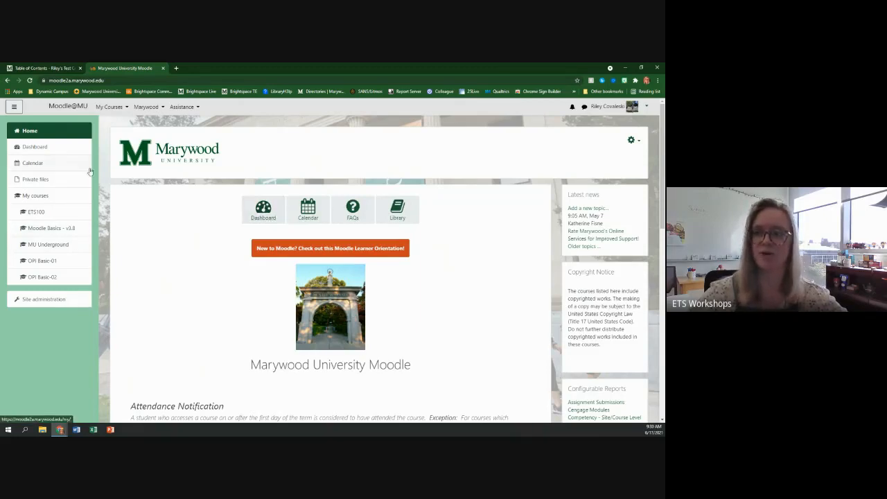
{"action": "left_click", "coordinate": [109, 108]}
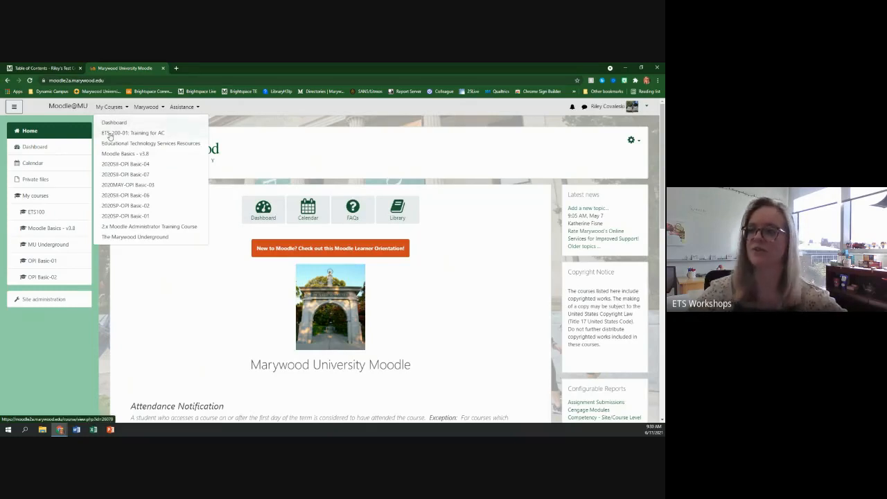
{"action": "left_click", "coordinate": [121, 133]}
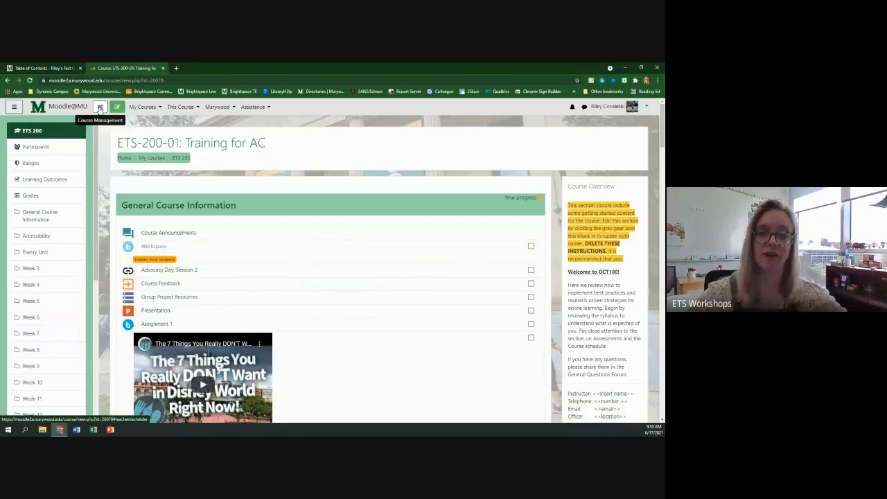
Step: Start a backup of the ETS 200 course and keep the default initial settings, continuing to the schema settings
{"action": "left_click", "coordinate": [101, 108]}
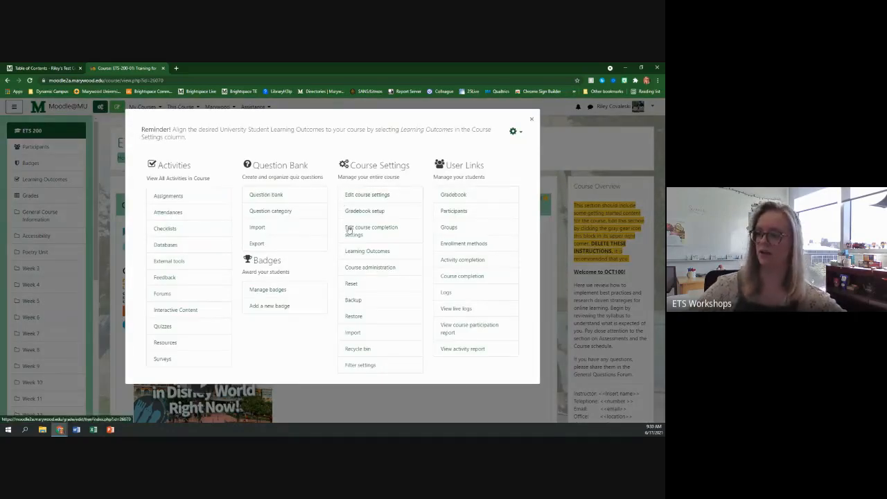
{"action": "left_click", "coordinate": [351, 302]}
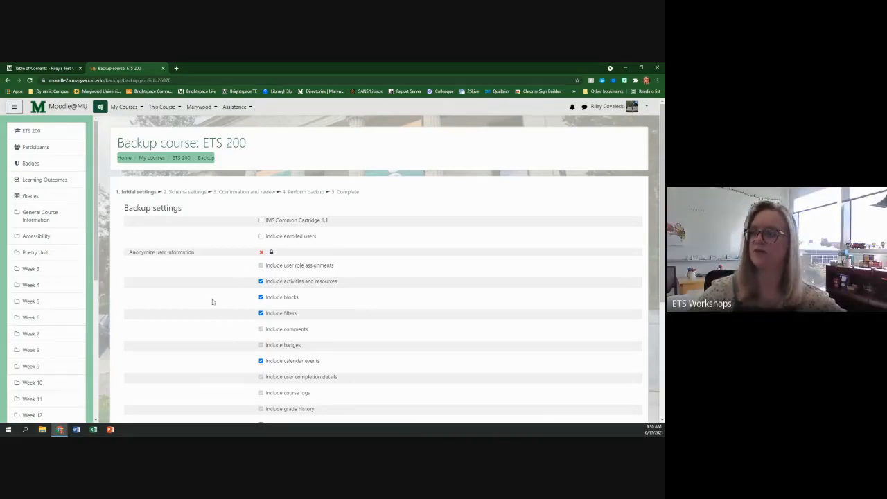
{"action": "scroll", "coordinate": [219, 295], "scroll_direction": "down", "scroll_amount": 1}
{"action": "scroll", "coordinate": [219, 295], "scroll_direction": "down", "scroll_amount": 1}
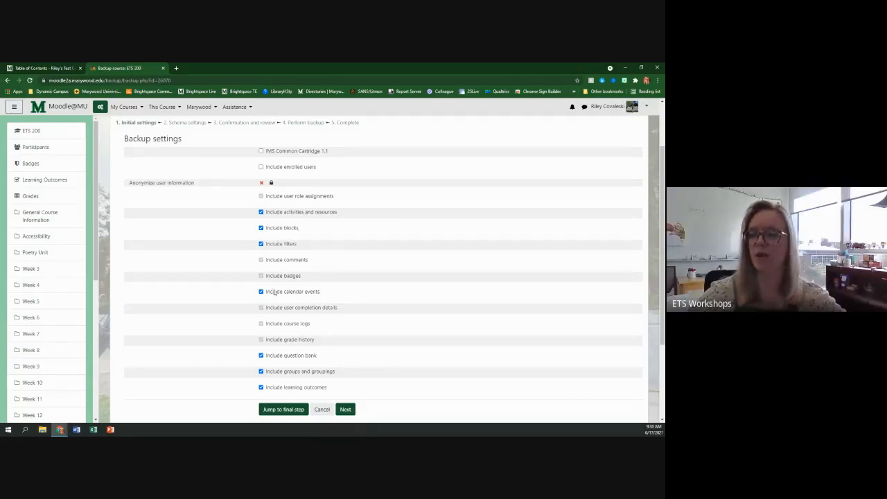
{"action": "scroll", "coordinate": [272, 298], "scroll_direction": "down", "scroll_amount": 1}
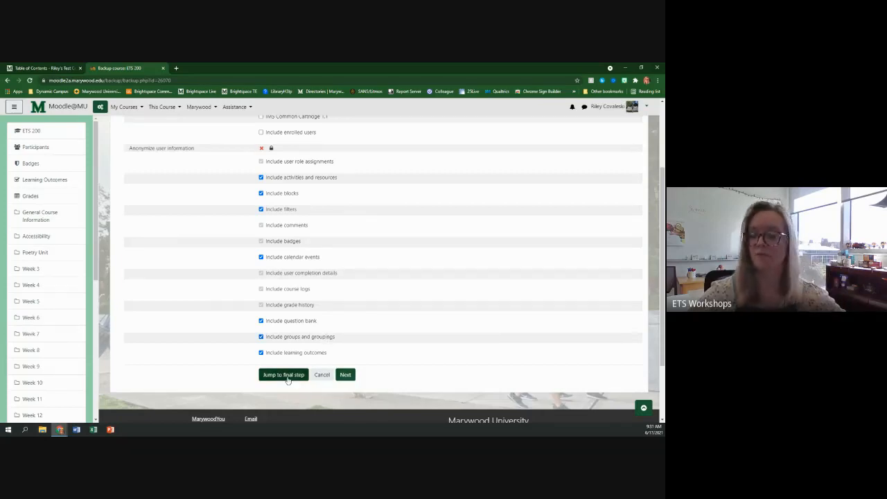
{"action": "left_click", "coordinate": [345, 376]}
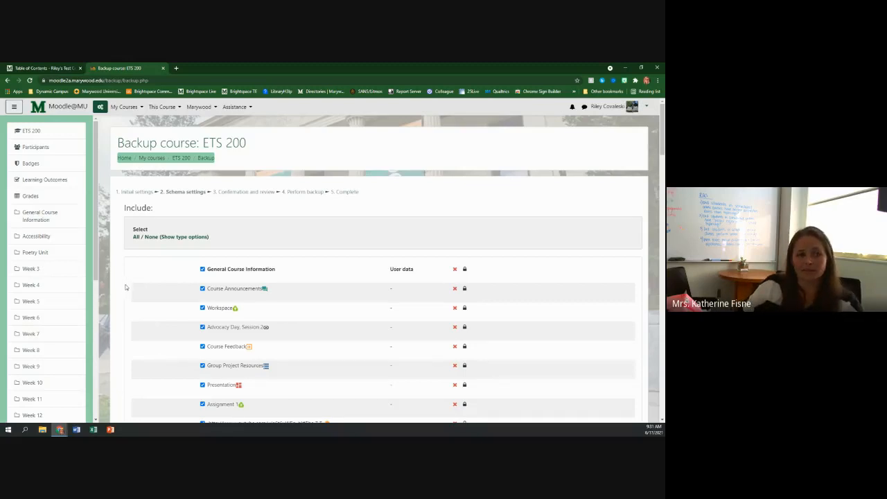
Step: Show the activity type options, exclude all forums and labels from the backup, and hide the type options again
{"action": "scroll", "coordinate": [122, 283], "scroll_direction": "down", "scroll_amount": 2}
{"action": "left_click", "coordinate": [188, 169]}
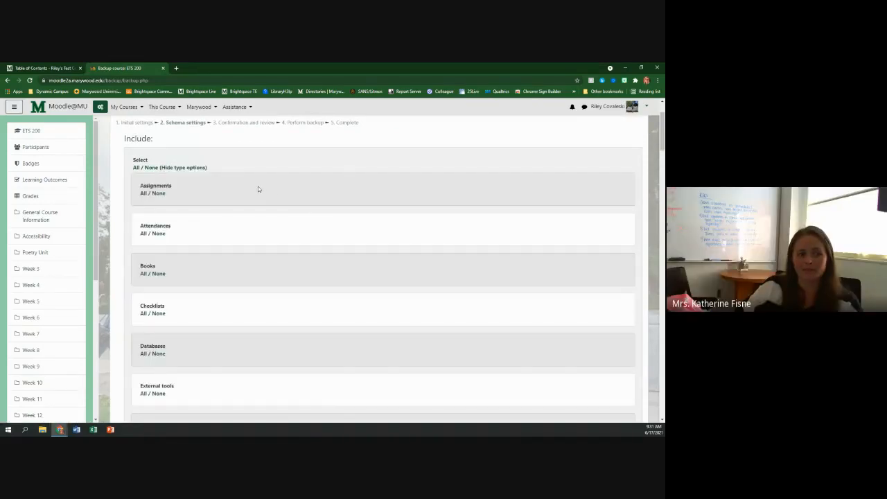
{"action": "scroll", "coordinate": [259, 189], "scroll_direction": "down", "scroll_amount": 3}
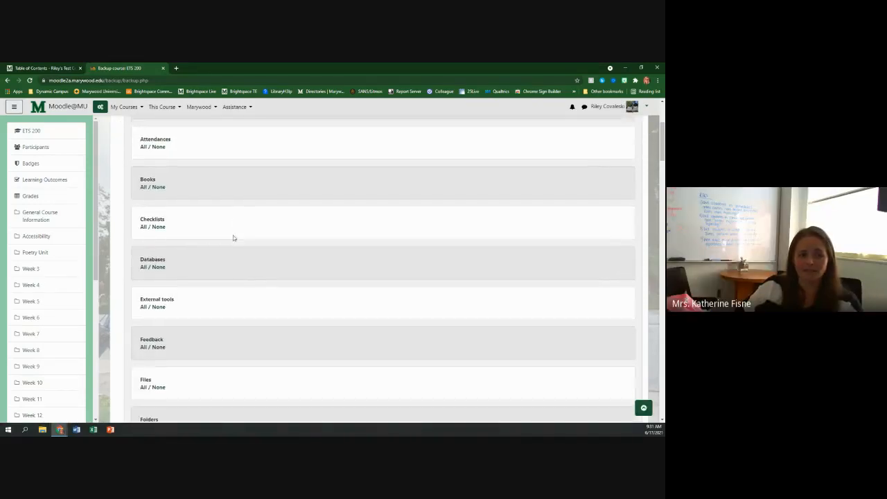
{"action": "scroll", "coordinate": [231, 239], "scroll_direction": "down", "scroll_amount": 3}
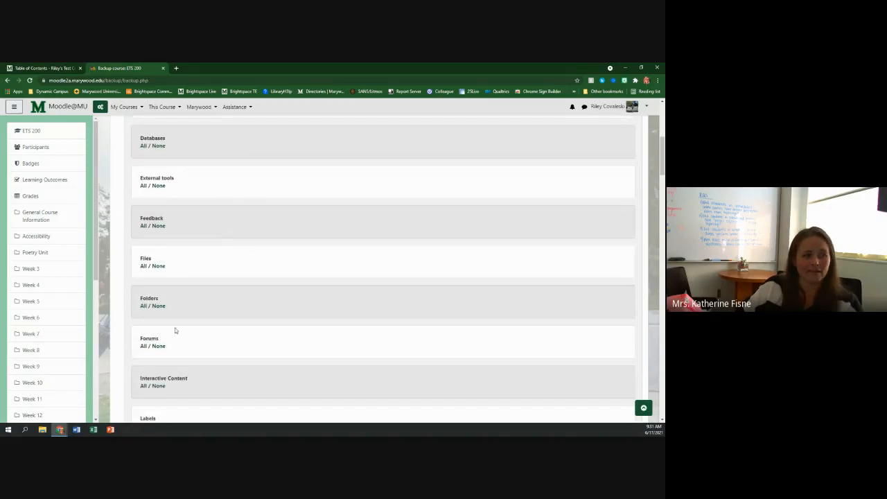
{"action": "scroll", "coordinate": [160, 303], "scroll_direction": "down", "scroll_amount": 1}
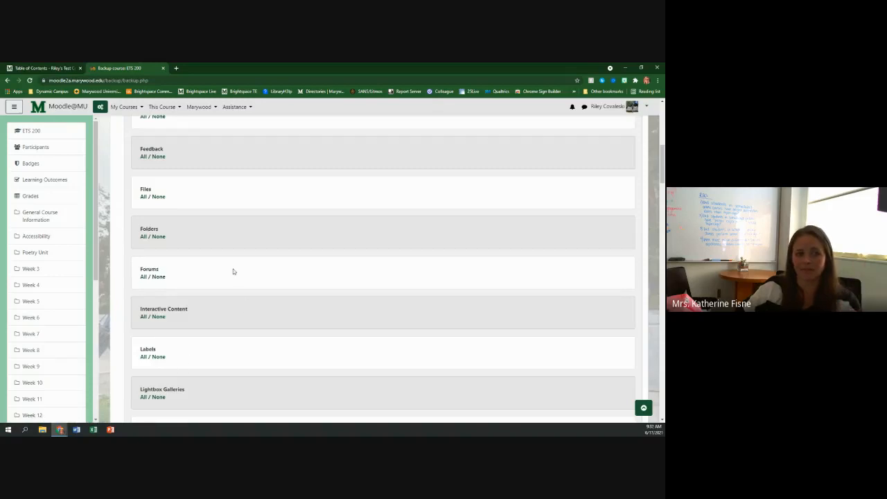
{"action": "scroll", "coordinate": [234, 271], "scroll_direction": "down", "scroll_amount": 1}
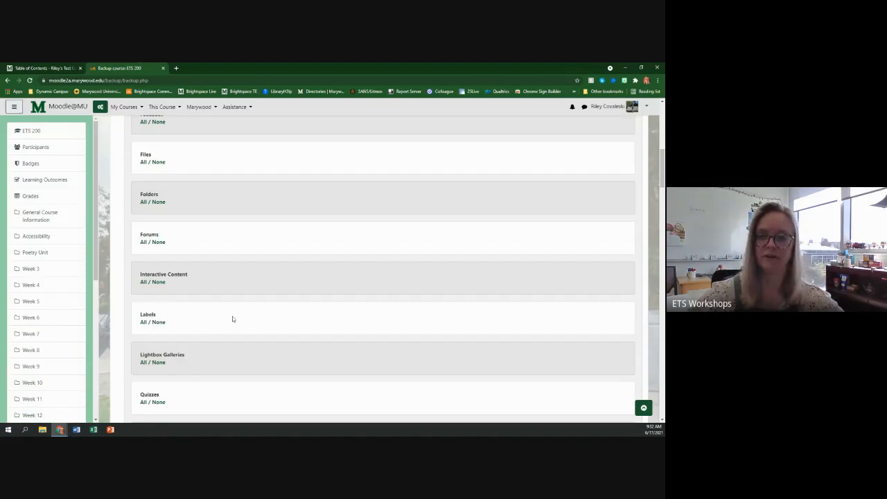
{"action": "scroll", "coordinate": [226, 313], "scroll_direction": "up", "scroll_amount": 1}
{"action": "scroll", "coordinate": [231, 305], "scroll_direction": "up", "scroll_amount": 5}
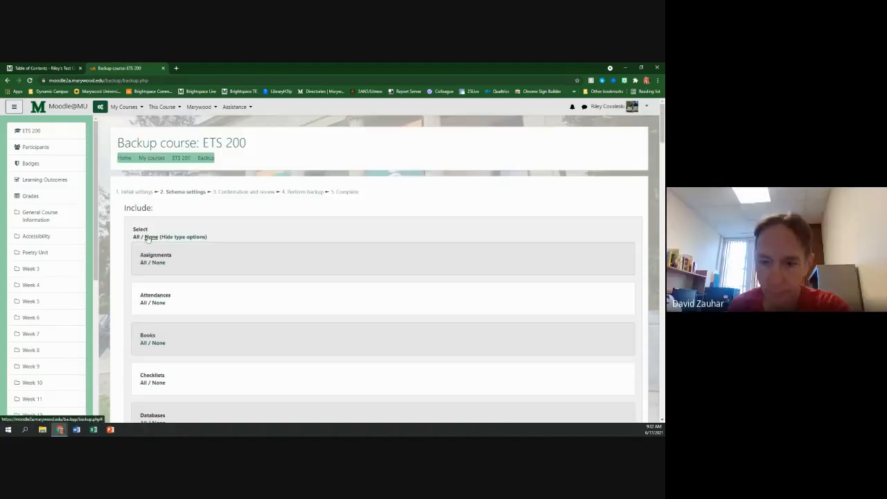
{"action": "left_click", "coordinate": [184, 237]}
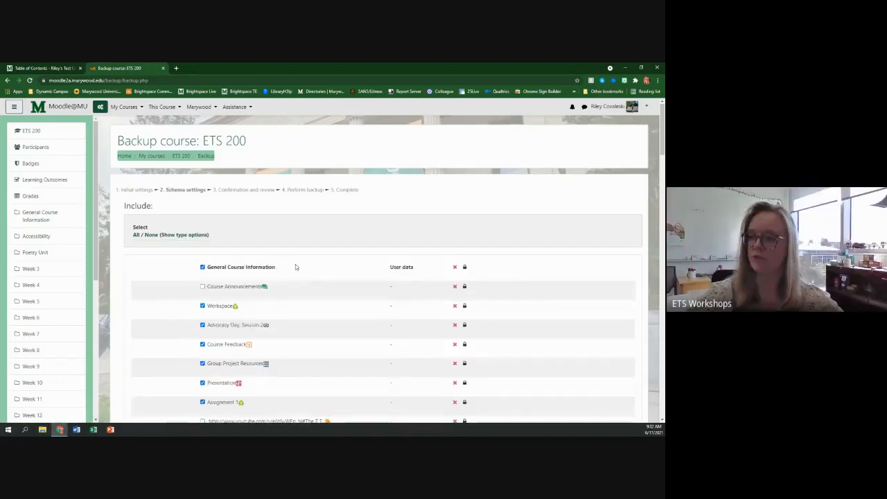
Step: Keep the Accessibility section in the backup but exclude its Accessibility Document and Accessibility Paper items
{"action": "scroll", "coordinate": [298, 260], "scroll_direction": "down", "scroll_amount": 3}
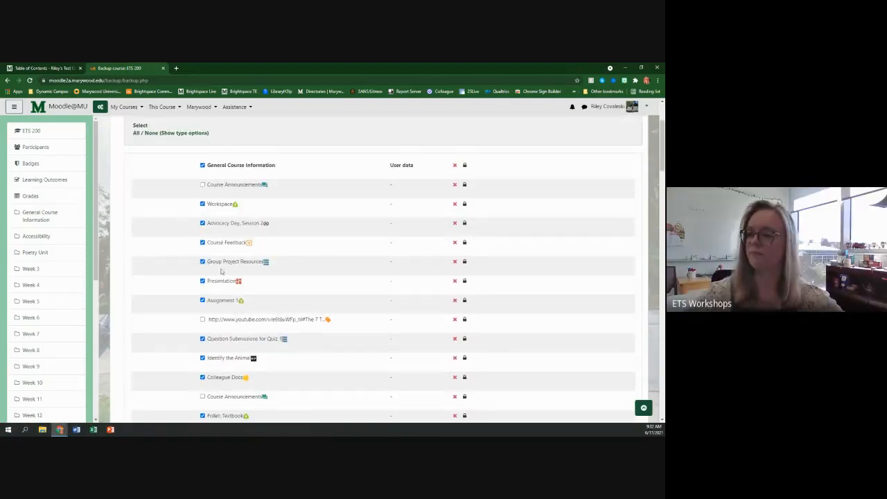
{"action": "scroll", "coordinate": [220, 232], "scroll_direction": "down", "scroll_amount": 3}
{"action": "scroll", "coordinate": [218, 246], "scroll_direction": "down", "scroll_amount": 5}
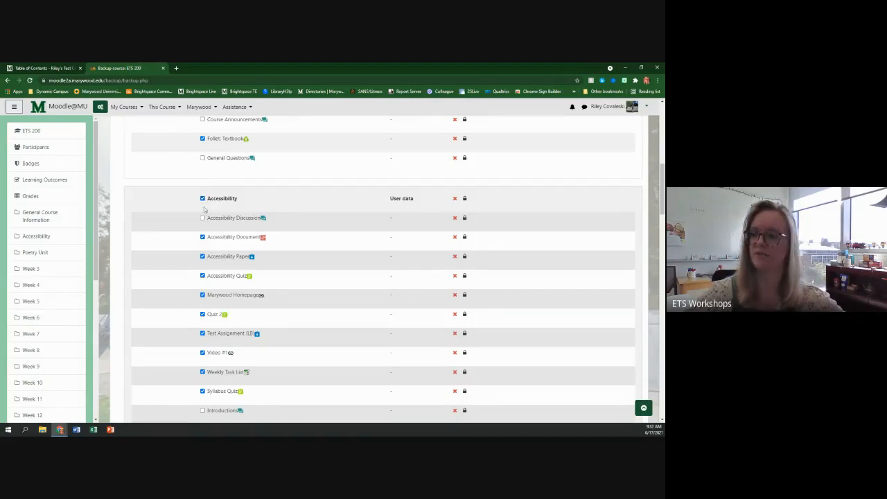
{"action": "left_click", "coordinate": [203, 199]}
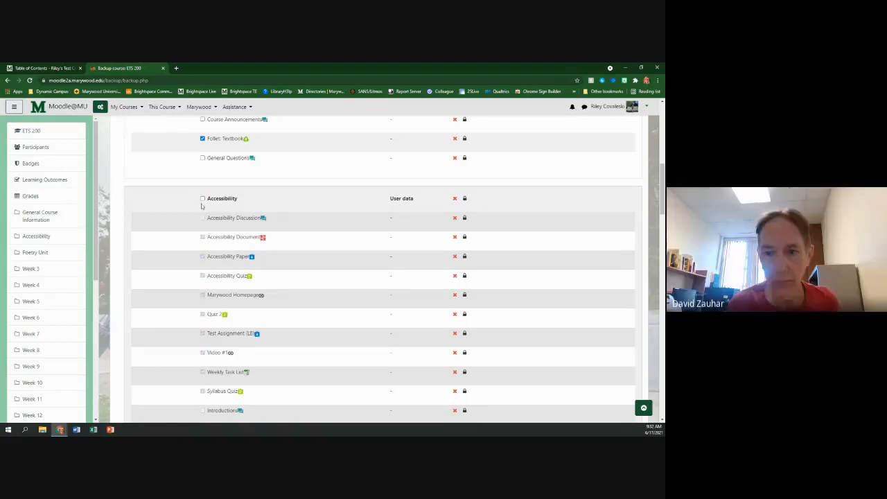
{"action": "left_click", "coordinate": [203, 199]}
{"action": "left_click", "coordinate": [203, 218]}
{"action": "left_click", "coordinate": [202, 237]}
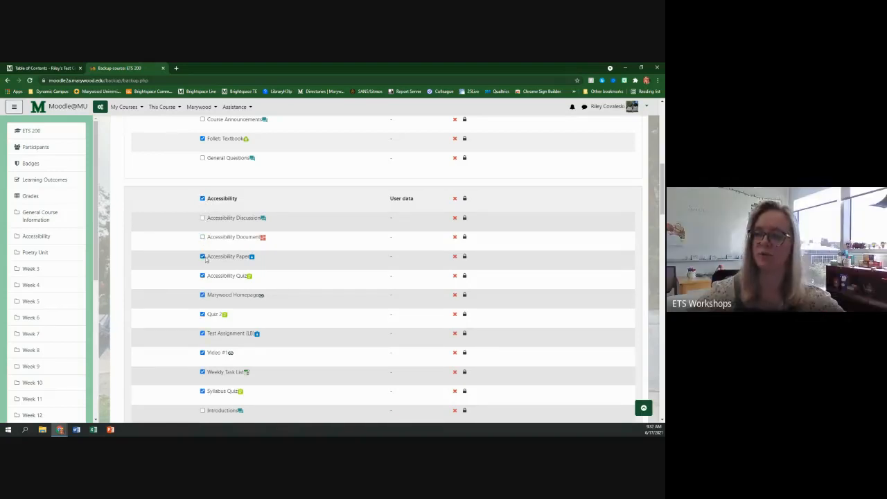
{"action": "left_click", "coordinate": [203, 256]}
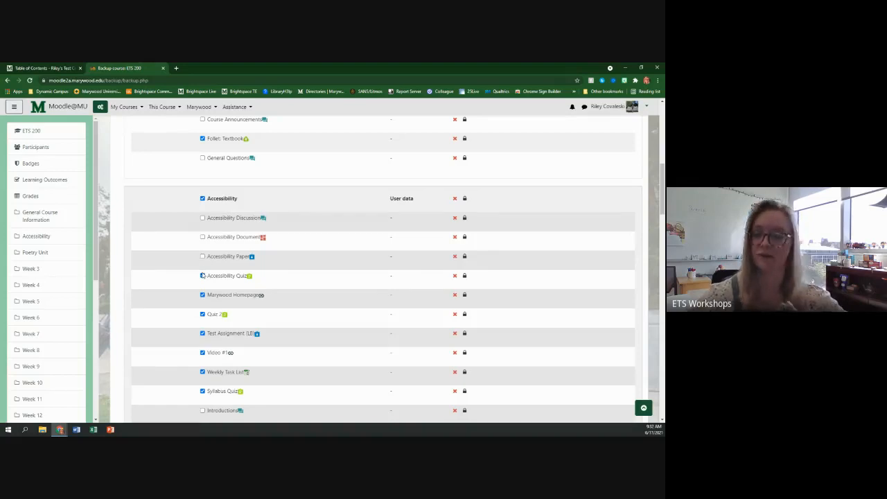
Step: Exclude the entire Poetry Unit, Week 3 and Week 5 sections from the backup
{"action": "scroll", "coordinate": [221, 273], "scroll_direction": "down", "scroll_amount": 1}
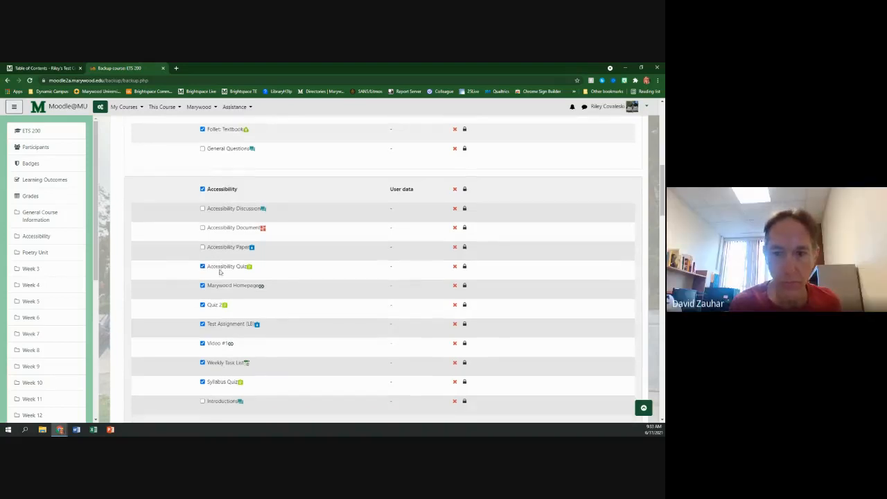
{"action": "scroll", "coordinate": [220, 272], "scroll_direction": "down", "scroll_amount": 2}
{"action": "scroll", "coordinate": [208, 239], "scroll_direction": "down", "scroll_amount": 1}
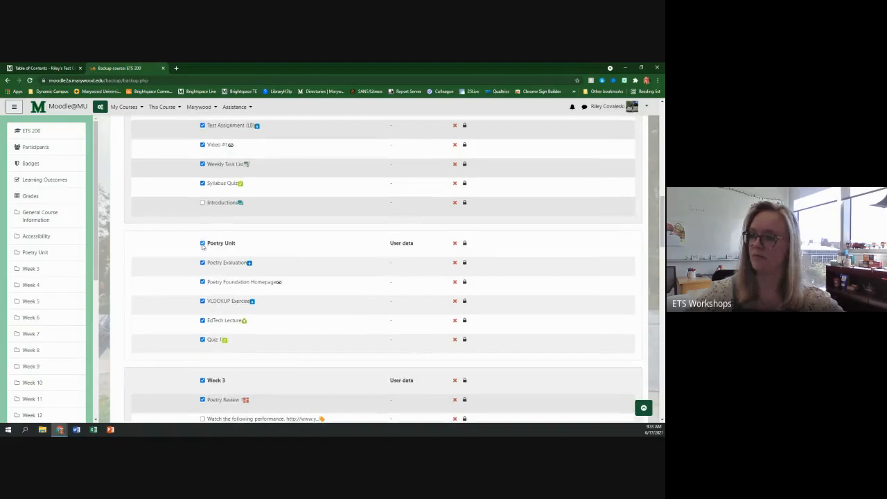
{"action": "left_click", "coordinate": [203, 243]}
{"action": "scroll", "coordinate": [202, 243], "scroll_direction": "down", "scroll_amount": 3}
{"action": "left_click", "coordinate": [202, 207]}
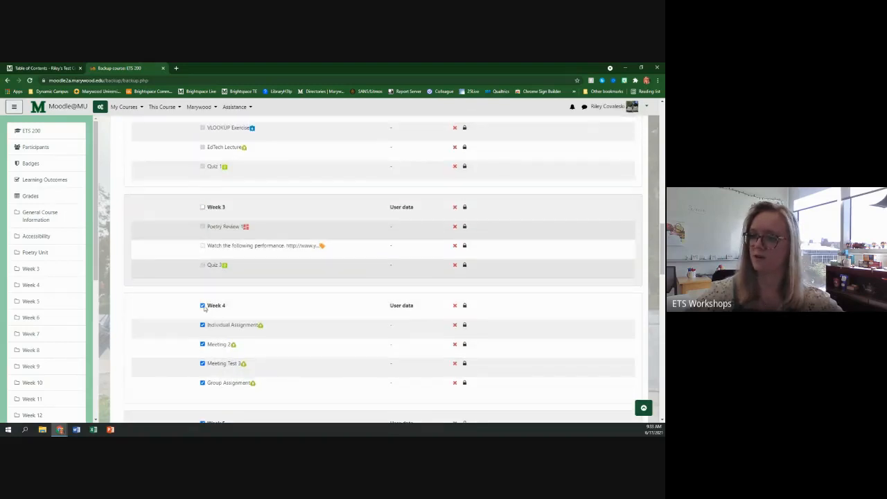
{"action": "scroll", "coordinate": [205, 308], "scroll_direction": "down", "scroll_amount": 2}
{"action": "left_click", "coordinate": [203, 285]}
{"action": "scroll", "coordinate": [204, 239], "scroll_direction": "down", "scroll_amount": 3}
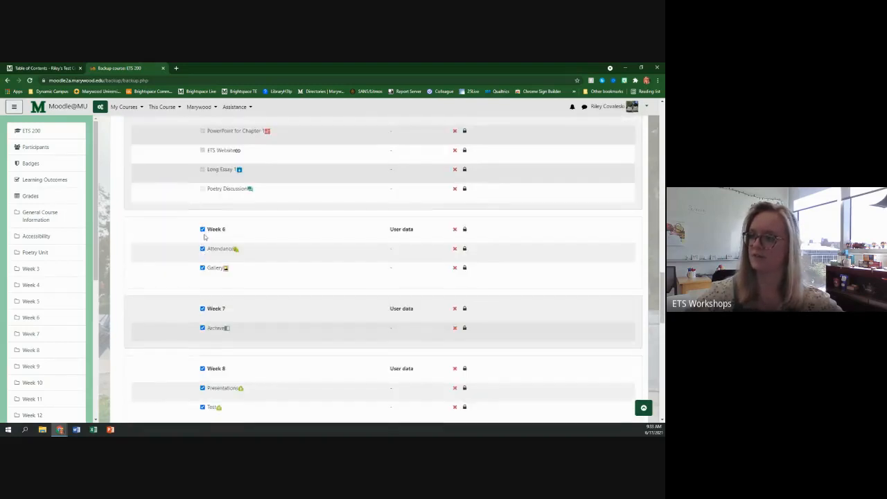
Step: Exclude the Week 10 and Week 11 sections from the backup and continue to the confirmation and review stage
{"action": "scroll", "coordinate": [239, 285], "scroll_direction": "down", "scroll_amount": 1}
{"action": "scroll", "coordinate": [243, 286], "scroll_direction": "down", "scroll_amount": 3}
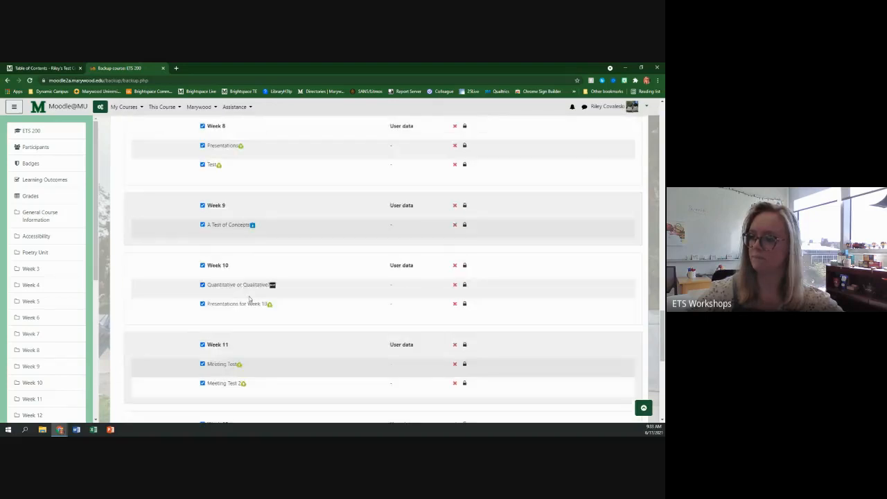
{"action": "scroll", "coordinate": [249, 298], "scroll_direction": "down", "scroll_amount": 3}
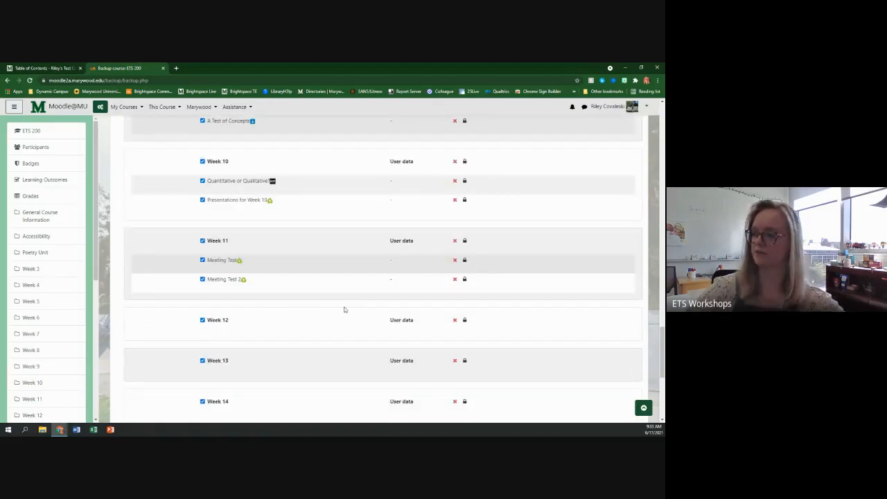
{"action": "scroll", "coordinate": [391, 257], "scroll_direction": "down", "scroll_amount": 1}
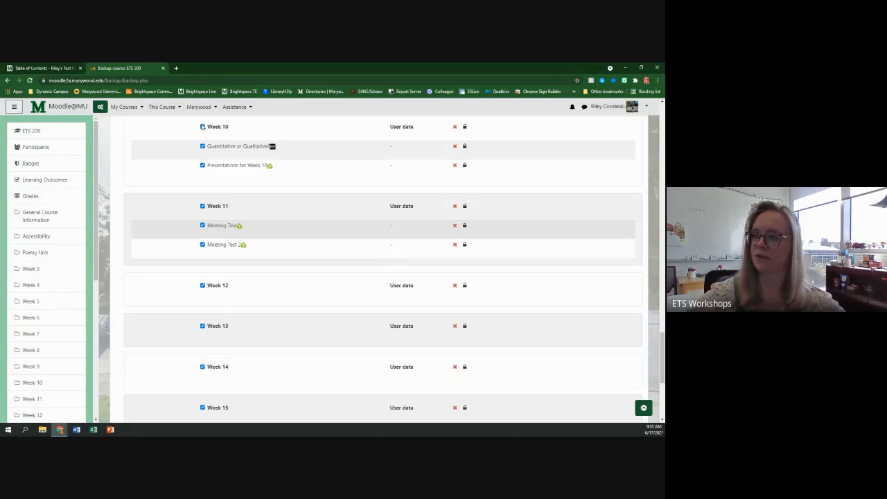
{"action": "left_click", "coordinate": [202, 127]}
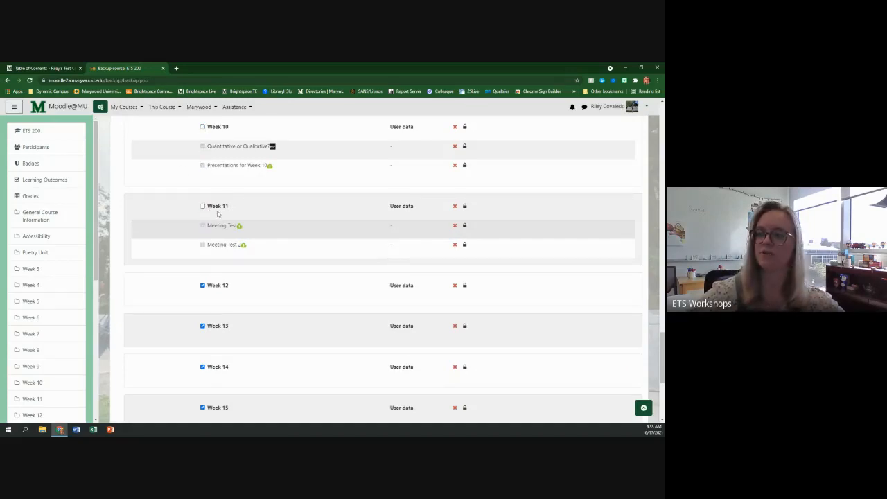
{"action": "scroll", "coordinate": [229, 235], "scroll_direction": "down", "scroll_amount": 5}
{"action": "left_click", "coordinate": [326, 334]}
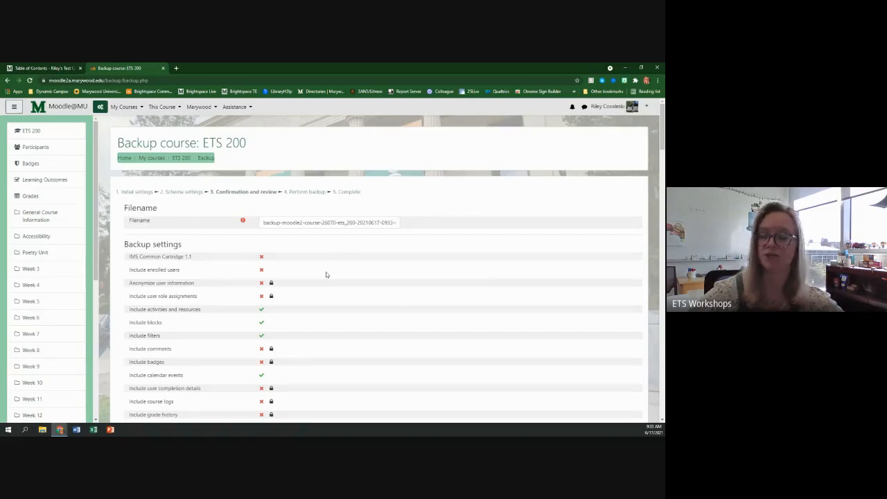
Step: Review the backup settings and included items down to Week 16, keeping the default filename, and perform the course backup
{"action": "scroll", "coordinate": [326, 275], "scroll_direction": "down", "scroll_amount": 3}
{"action": "scroll", "coordinate": [326, 275], "scroll_direction": "down", "scroll_amount": 10}
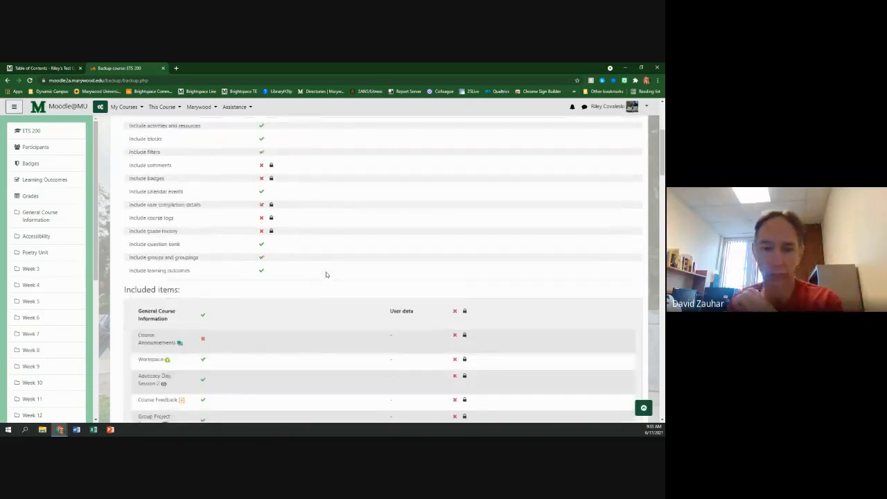
{"action": "scroll", "coordinate": [313, 237], "scroll_direction": "down", "scroll_amount": 10}
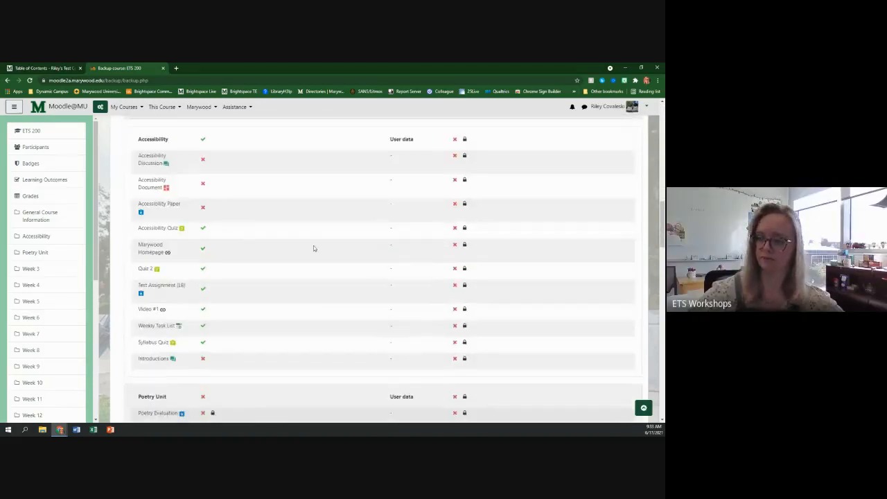
{"action": "scroll", "coordinate": [309, 253], "scroll_direction": "down", "scroll_amount": 10}
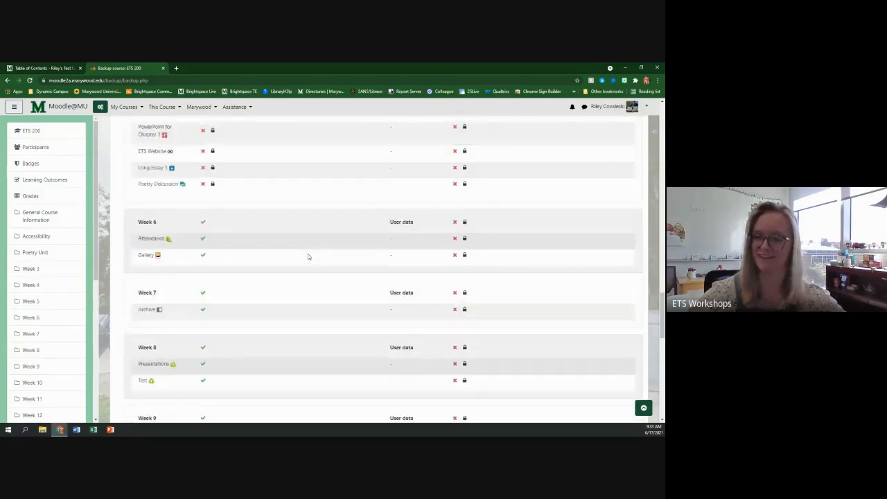
{"action": "scroll", "coordinate": [302, 272], "scroll_direction": "down", "scroll_amount": 5}
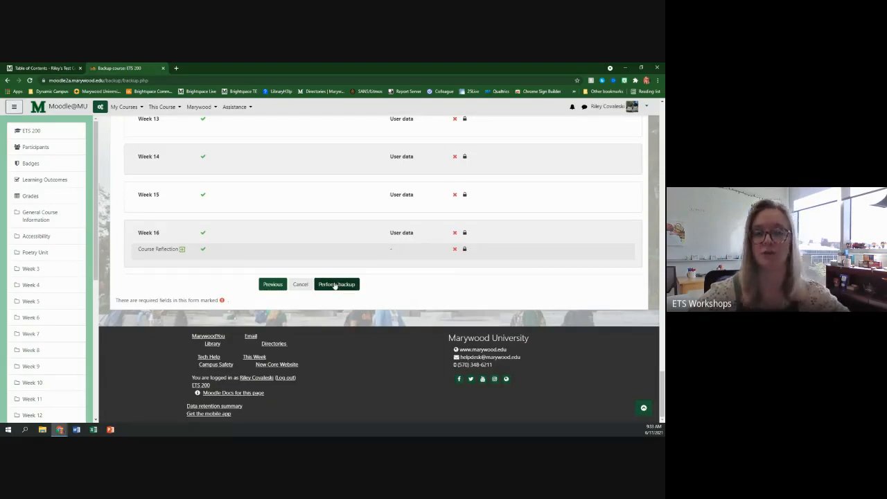
{"action": "left_click", "coordinate": [335, 285]}
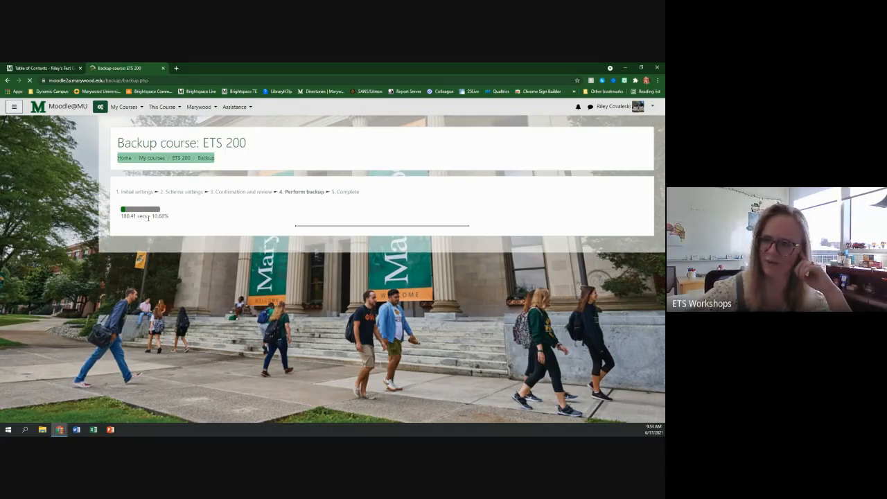
{"action": "left_click_drag", "start_coordinate": [148, 216], "coordinate": [121, 217]}
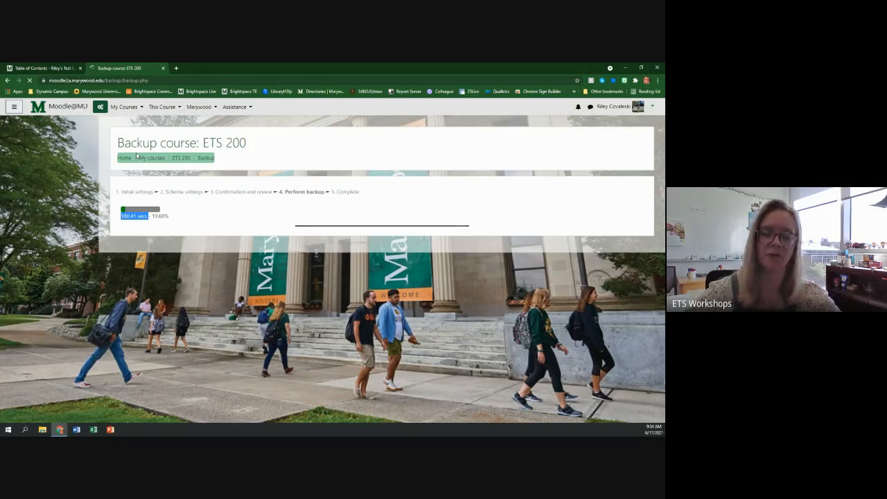
Step: Leave the running backup and reopen the ETS-200-01: Training for AC course from the Moodle site in a new browser tab
{"action": "left_click", "coordinate": [101, 108]}
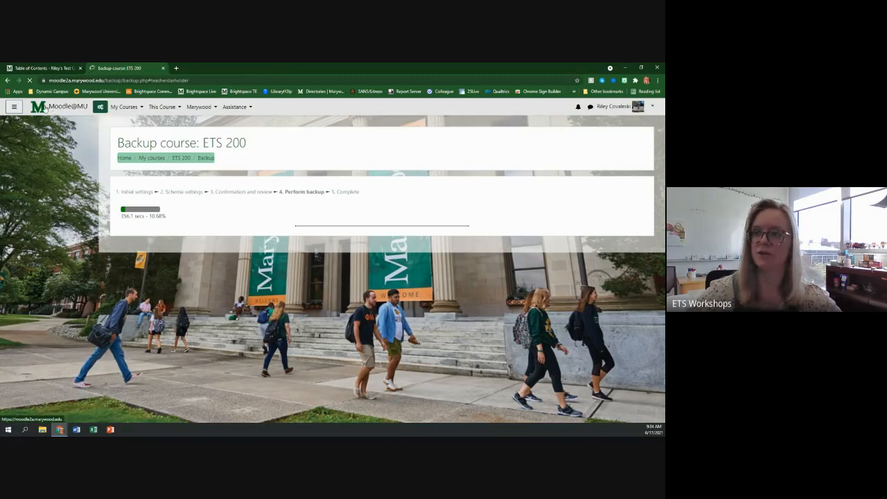
{"action": "left_click", "coordinate": [163, 69]}
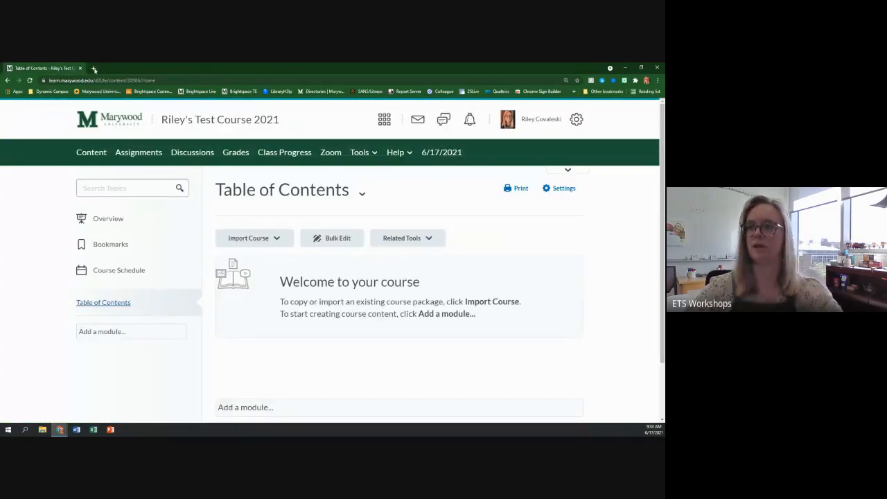
{"action": "left_click", "coordinate": [94, 69]}
{"action": "type", "text": "moodle"}
{"action": "key", "text": "Return"}
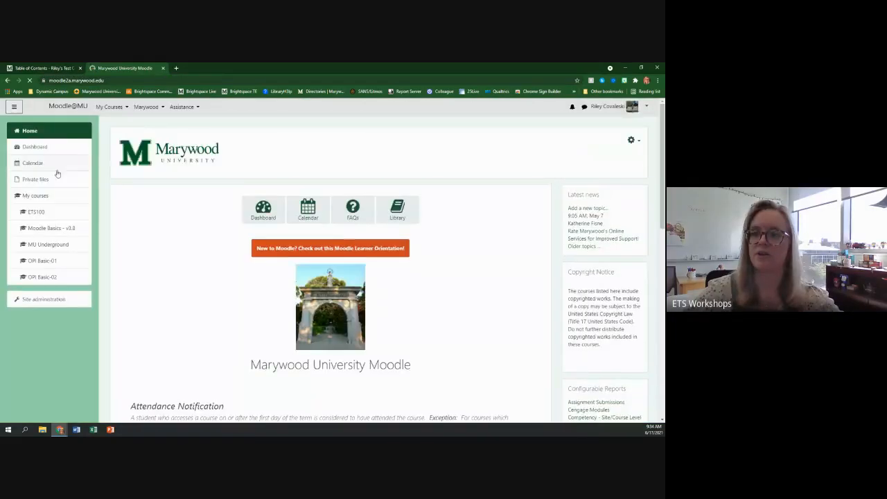
{"action": "left_click", "coordinate": [113, 106]}
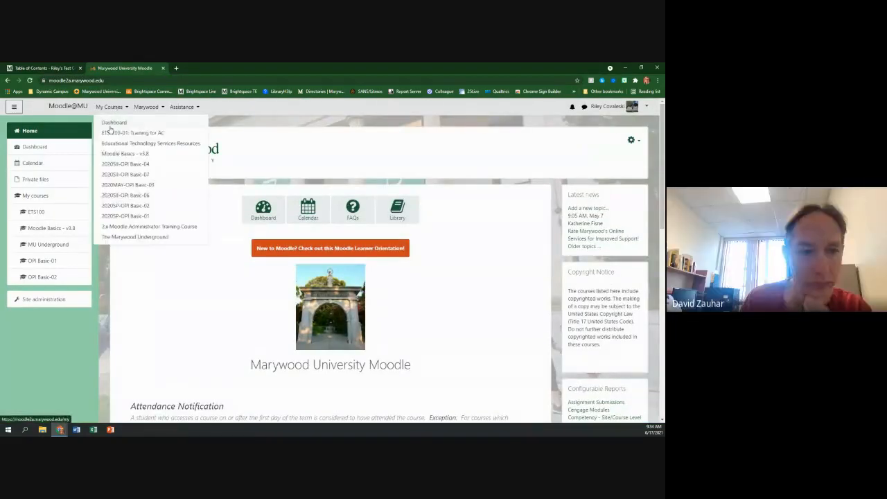
{"action": "left_click", "coordinate": [105, 136]}
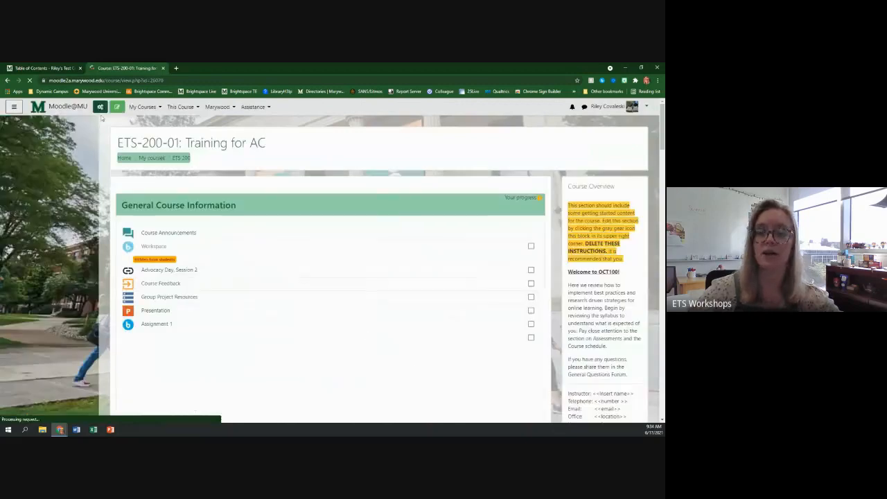
Step: Open the Restore page of the ETS-200-01 course to reach its stored backup files
{"action": "left_click", "coordinate": [100, 108]}
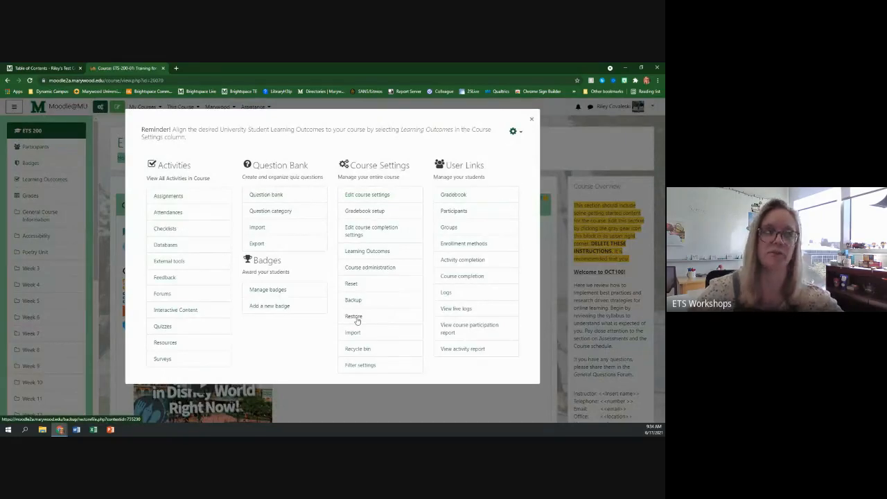
{"action": "right_click", "coordinate": [356, 318]}
{"action": "left_click", "coordinate": [352, 318]}
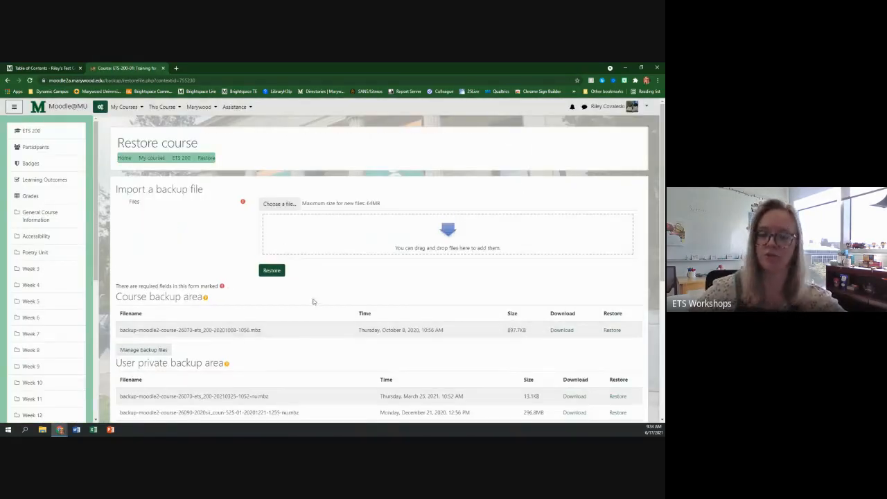
Step: Identify the ETS 200 backup by its filename and download the March 25, 2021 file from the user private backup area
{"action": "scroll", "coordinate": [321, 275], "scroll_direction": "down", "scroll_amount": 3}
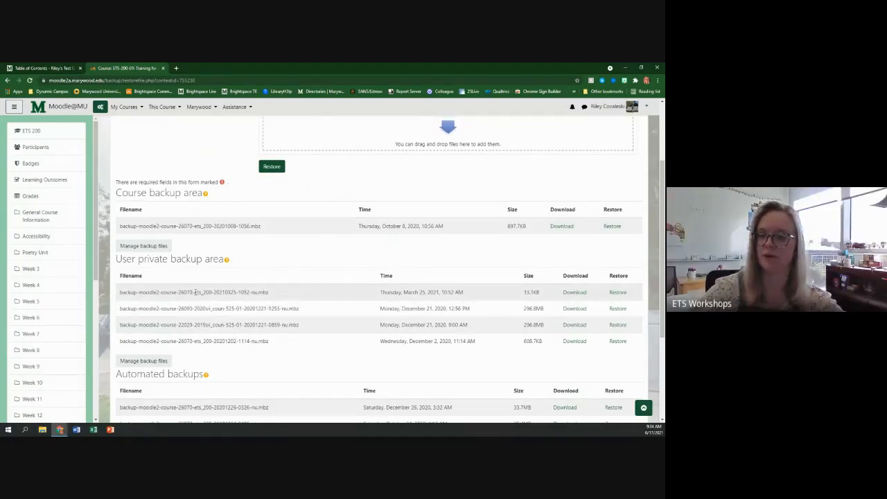
{"action": "left_click_drag", "start_coordinate": [196, 291], "coordinate": [212, 293]}
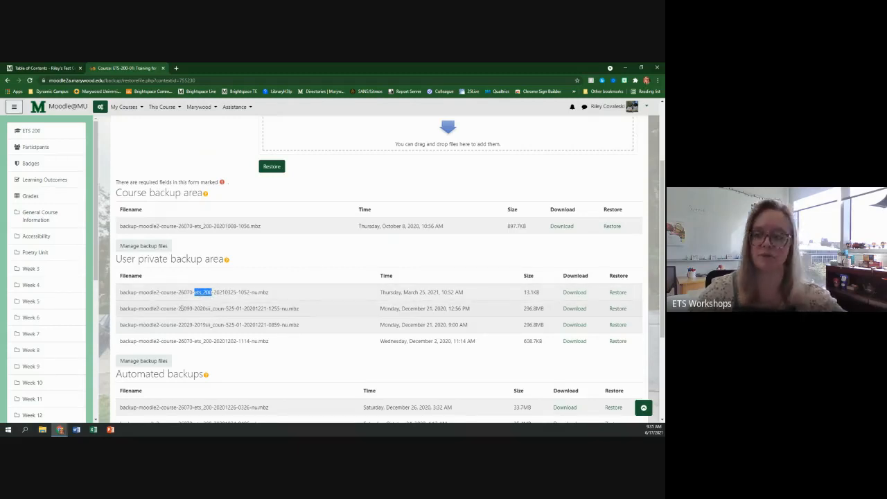
{"action": "left_click_drag", "start_coordinate": [195, 308], "coordinate": [242, 309]}
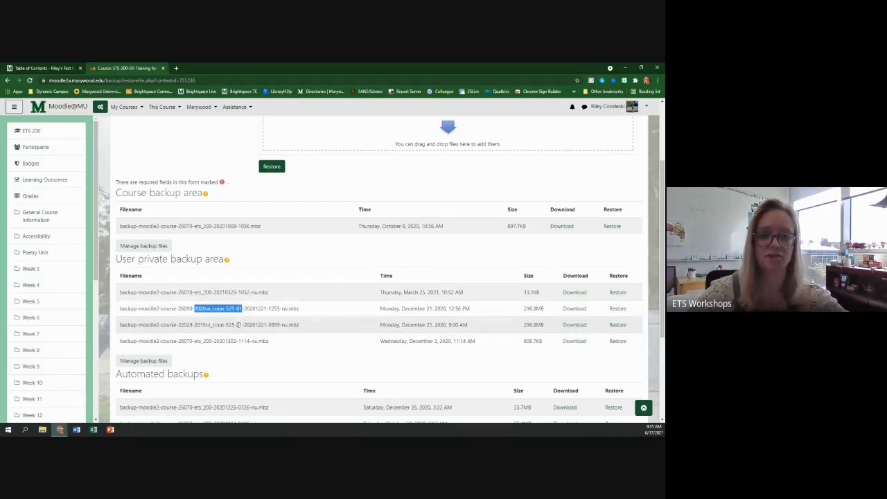
{"action": "left_click_drag", "start_coordinate": [194, 293], "coordinate": [213, 292]}
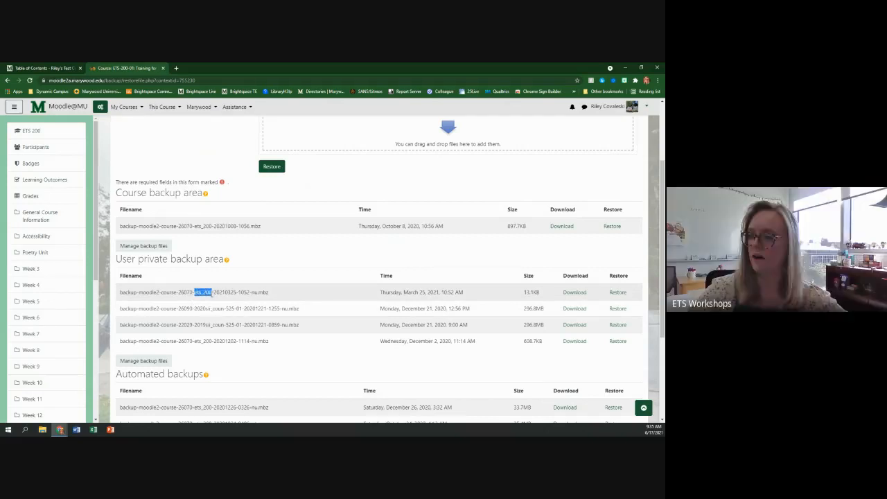
{"action": "left_click", "coordinate": [575, 293]}
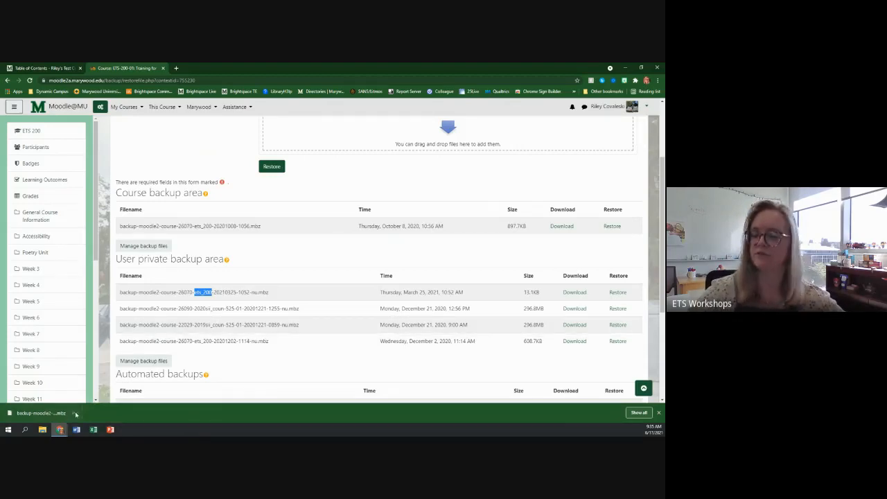
Step: Switch to the Brightspace test course, start importing a course package and upload the downloaded Moodle backup file
{"action": "left_click", "coordinate": [36, 70]}
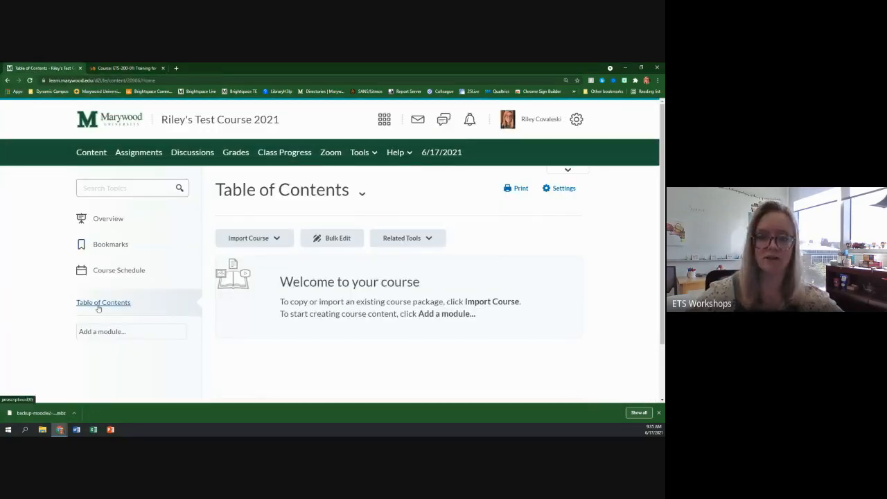
{"action": "left_click", "coordinate": [237, 239]}
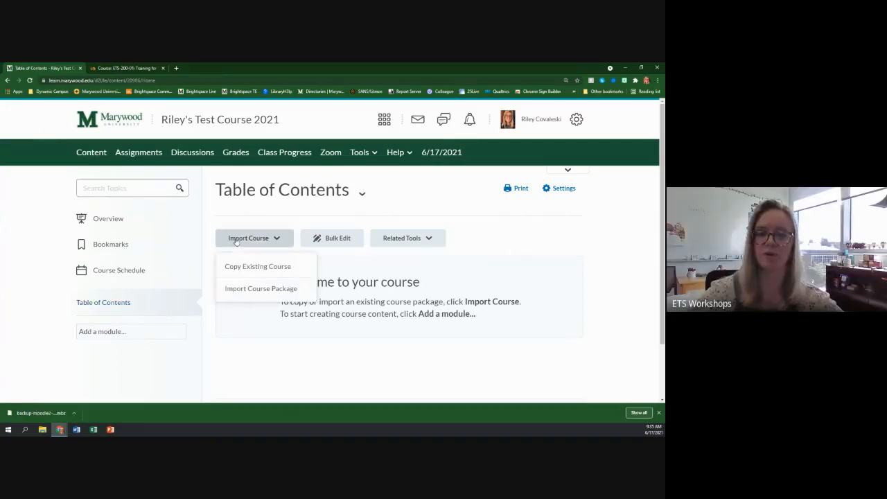
{"action": "left_click", "coordinate": [243, 294]}
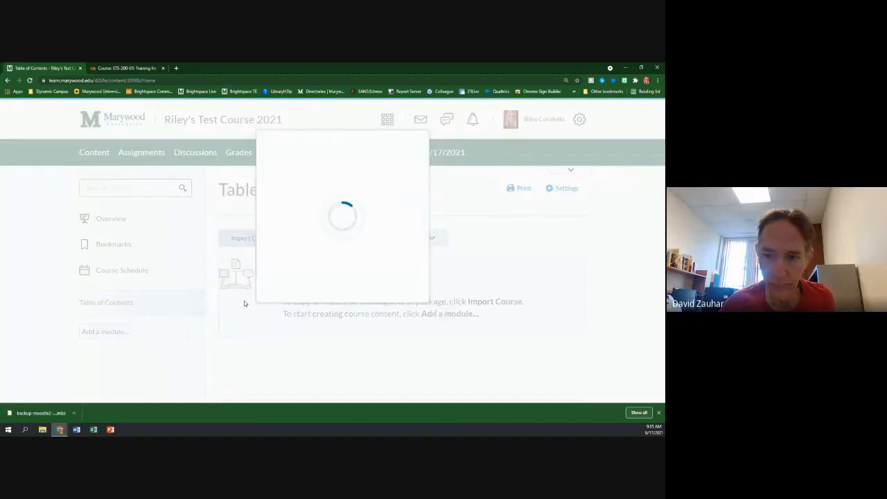
{"action": "scroll", "coordinate": [348, 259], "scroll_direction": "up", "scroll_amount": 2}
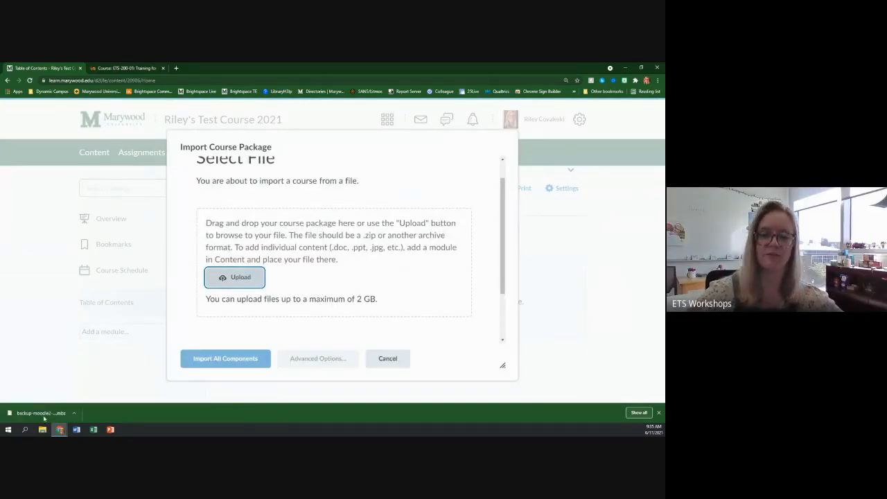
{"action": "left_click_drag", "start_coordinate": [49, 419], "coordinate": [219, 276]}
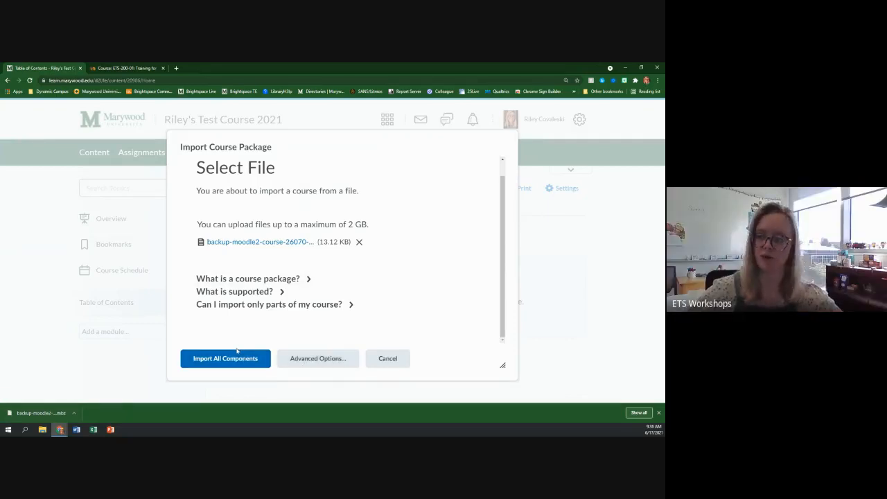
Step: Import the package with Advanced Options and proceed through conversion and reading to the component customization stage
{"action": "left_click", "coordinate": [303, 363]}
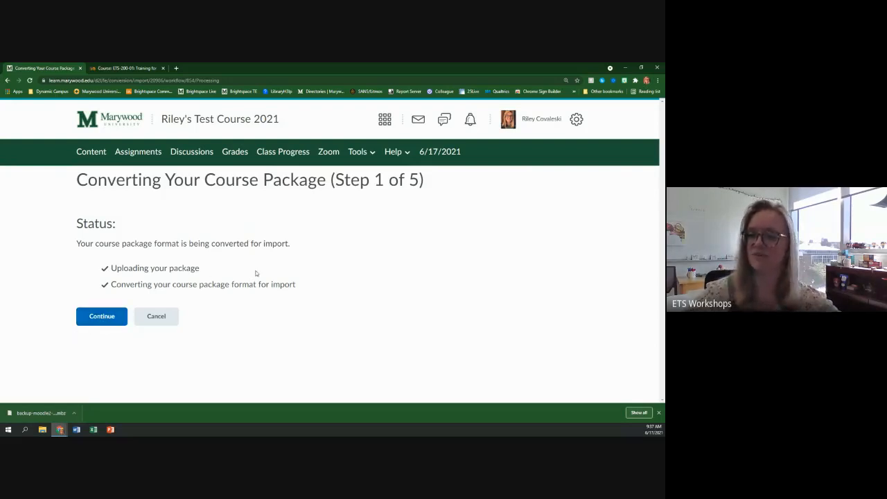
{"action": "left_click", "coordinate": [102, 317]}
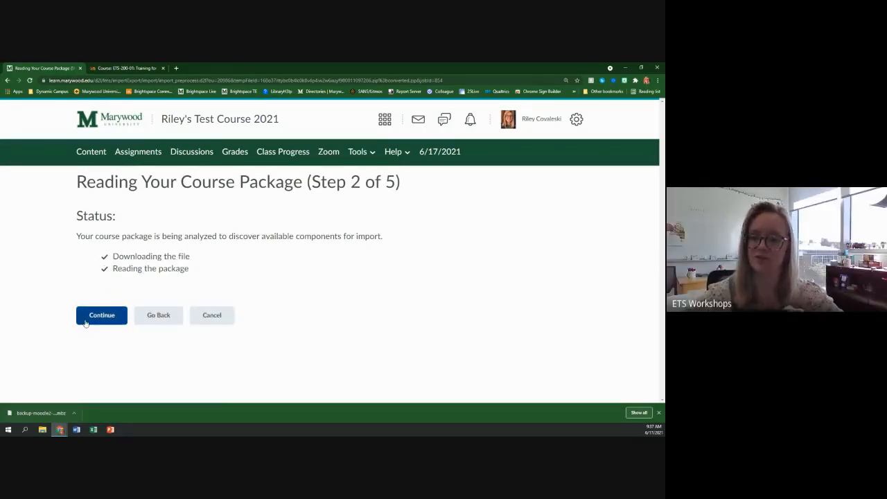
{"action": "left_click", "coordinate": [111, 314]}
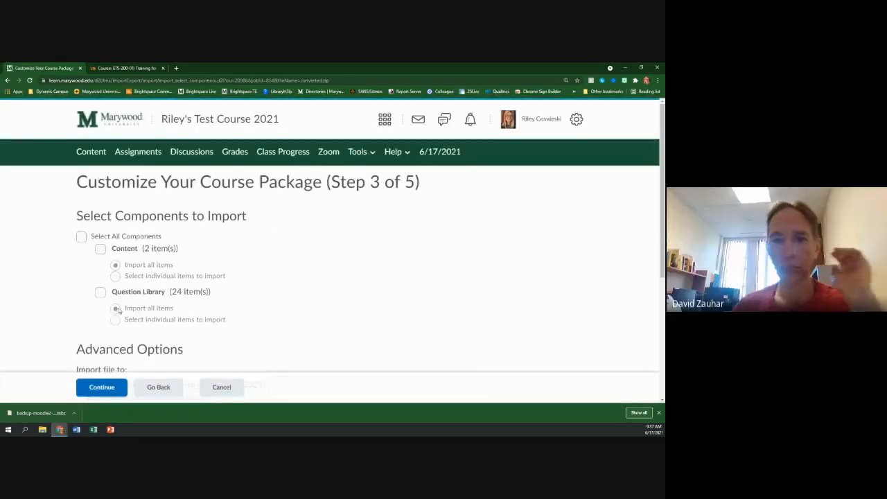
Step: Select all components for import, including all items of Content and Question Library
{"action": "scroll", "coordinate": [264, 261], "scroll_direction": "down", "scroll_amount": 3}
{"action": "scroll", "coordinate": [249, 255], "scroll_direction": "up", "scroll_amount": 2}
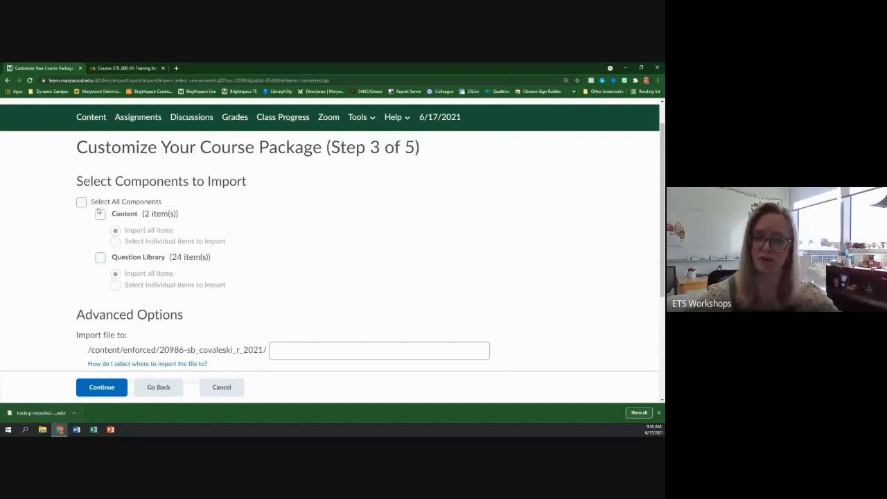
{"action": "left_click", "coordinate": [101, 215]}
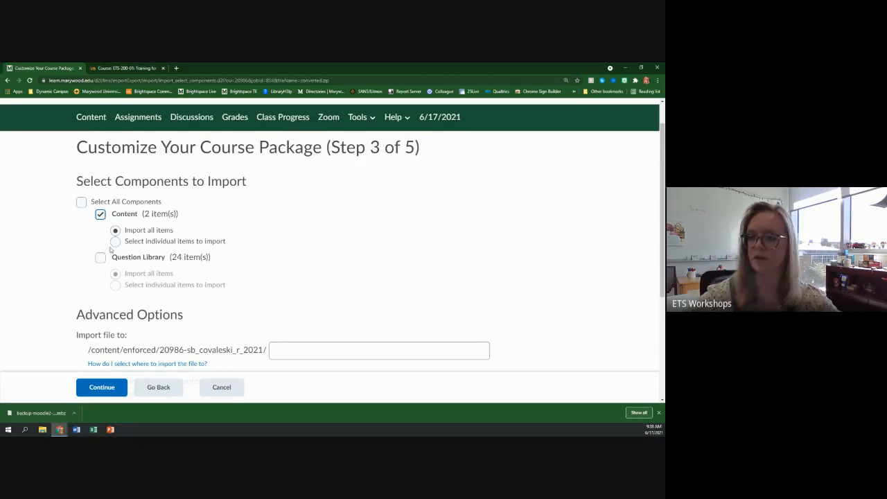
{"action": "left_click", "coordinate": [84, 203]}
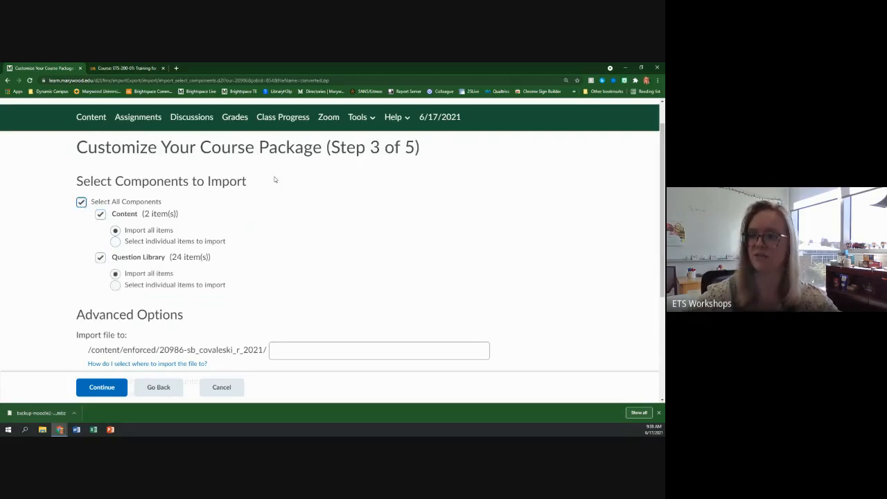
Step: Enable offsetting all dates of imported components in the Advanced Options
{"action": "scroll", "coordinate": [255, 224], "scroll_direction": "down", "scroll_amount": 2}
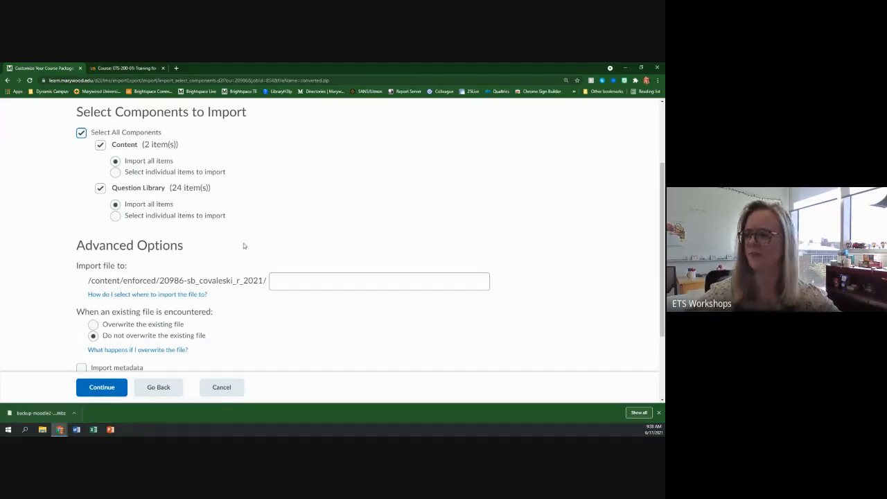
{"action": "scroll", "coordinate": [244, 245], "scroll_direction": "down", "scroll_amount": 3}
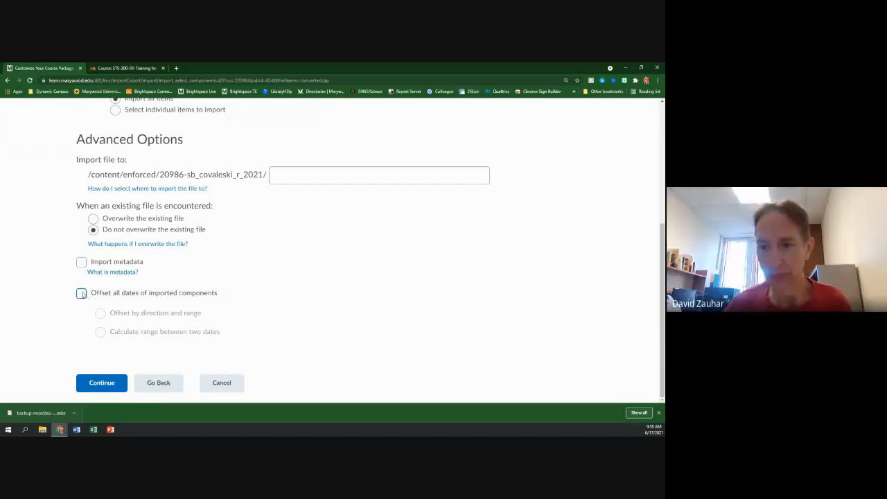
{"action": "left_click", "coordinate": [81, 293]}
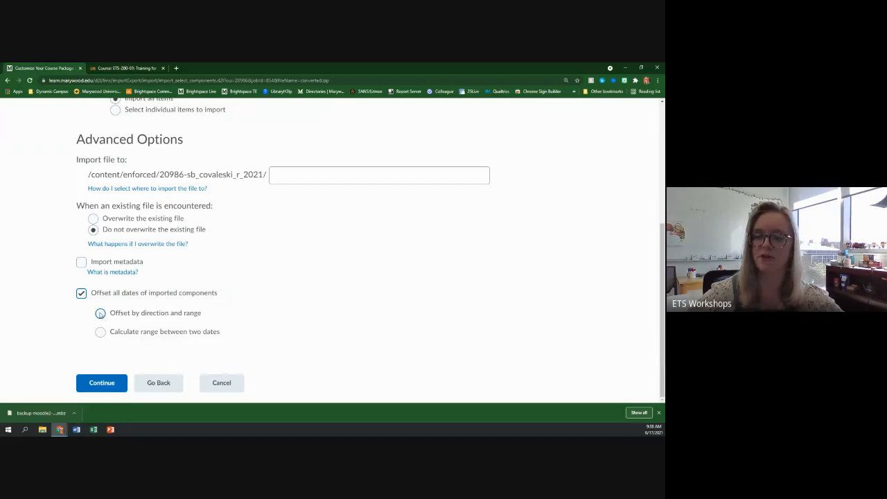
Step: Offset the imported dates by direction and range, using a forward range of 1 day
{"action": "left_click", "coordinate": [100, 313]}
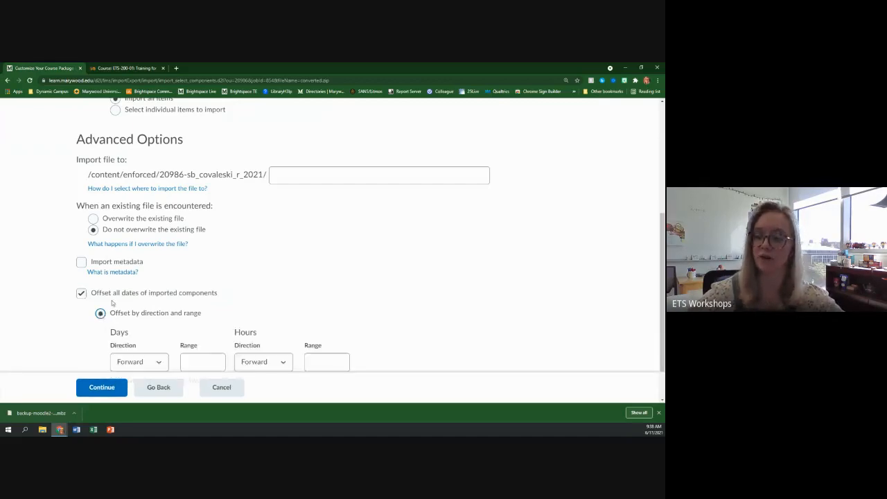
{"action": "scroll", "coordinate": [111, 298], "scroll_direction": "down", "scroll_amount": 1}
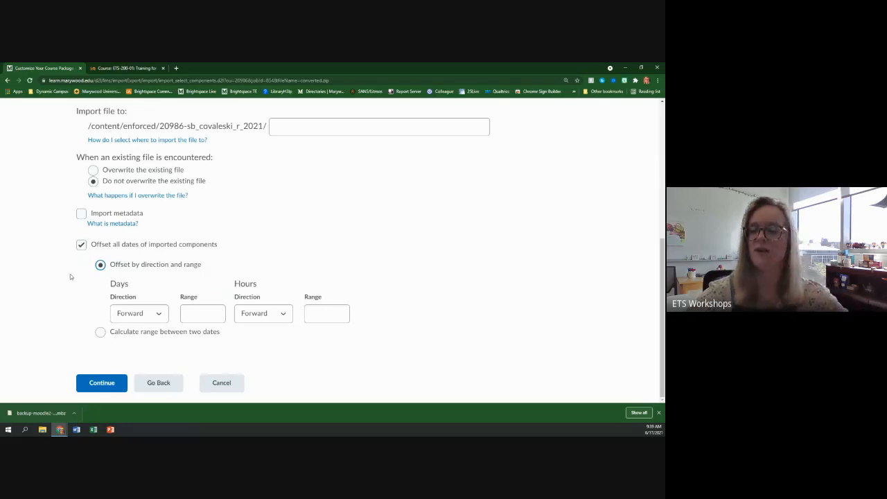
{"action": "left_click", "coordinate": [199, 309]}
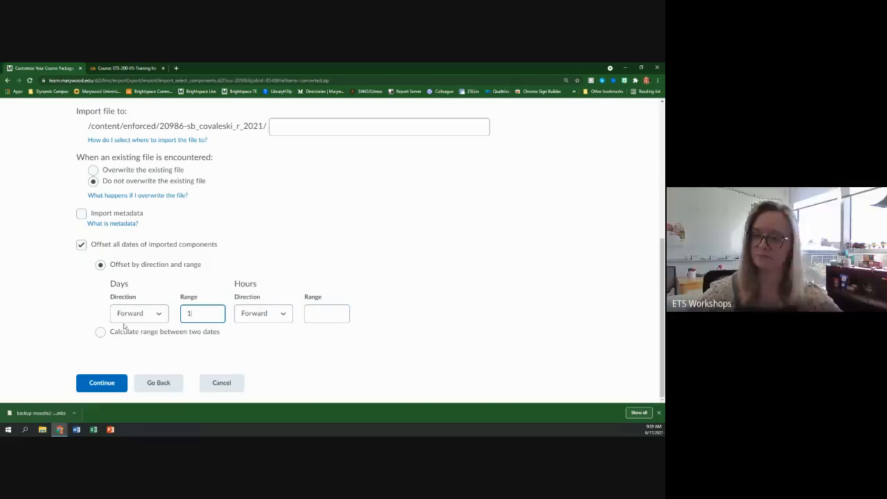
Step: Change the date offset to Calculate range between two dates and set the From date to 8/23/2020
{"action": "left_click", "coordinate": [100, 332]}
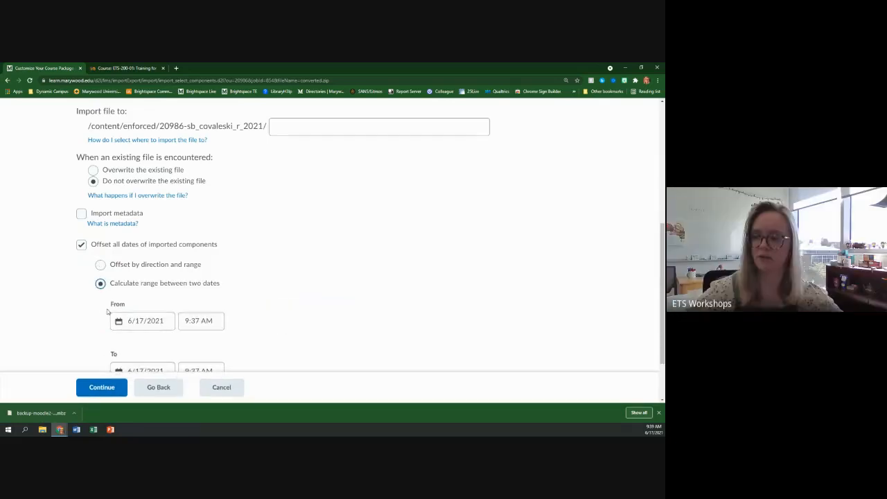
{"action": "scroll", "coordinate": [102, 300], "scroll_direction": "down", "scroll_amount": 1}
{"action": "scroll", "coordinate": [102, 300], "scroll_direction": "down", "scroll_amount": 1}
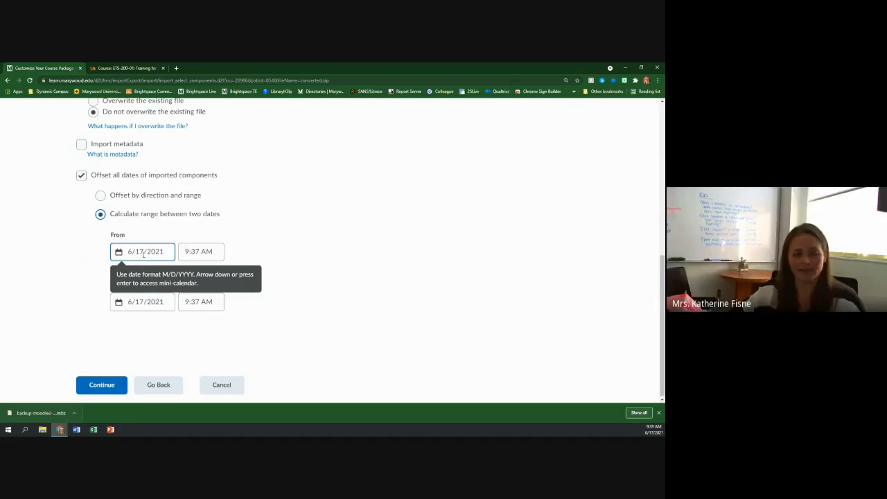
{"action": "left_click", "coordinate": [144, 253]}
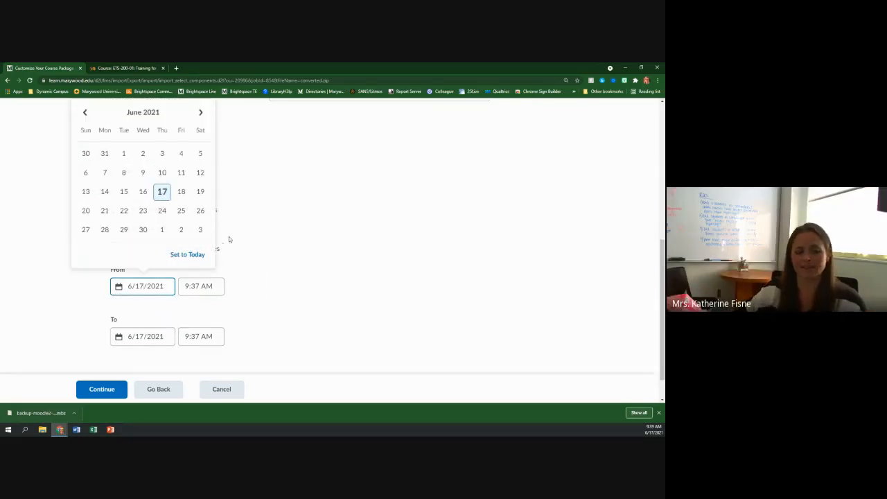
{"action": "left_click", "coordinate": [201, 112]}
{"action": "left_click", "coordinate": [200, 112]}
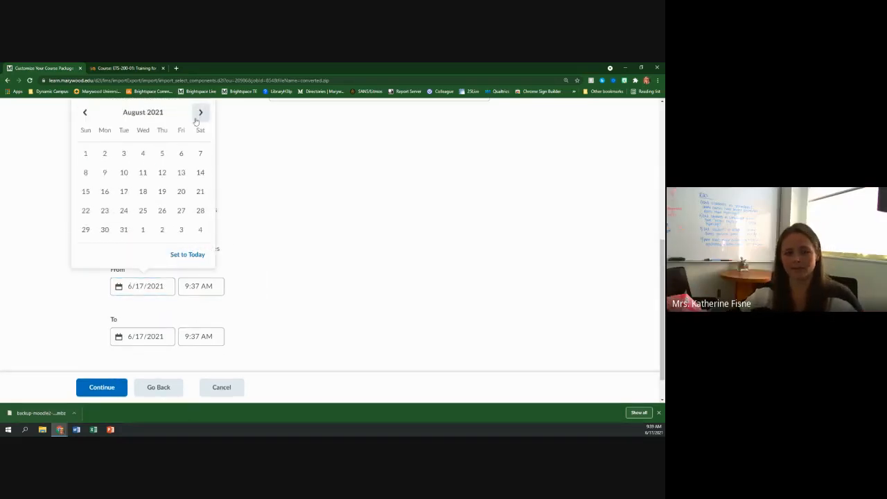
{"action": "left_click", "coordinate": [104, 212]}
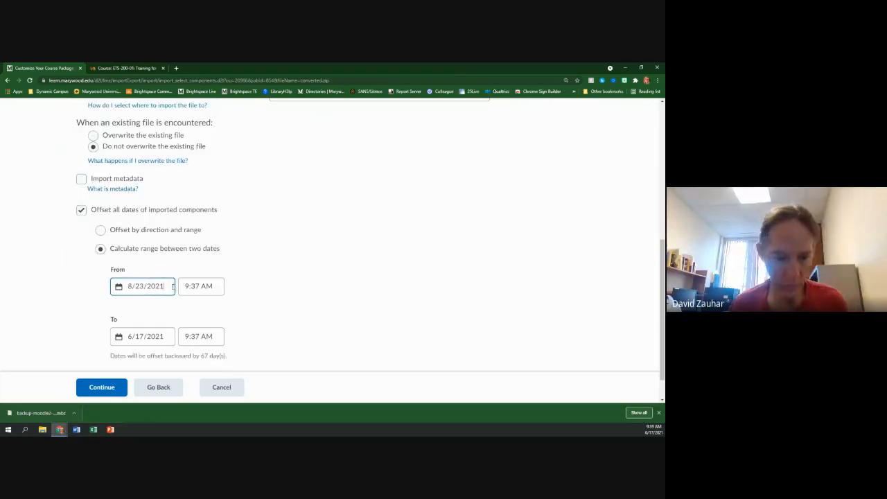
{"action": "key", "text": "BackSpace"}
{"action": "type", "text": "0"}
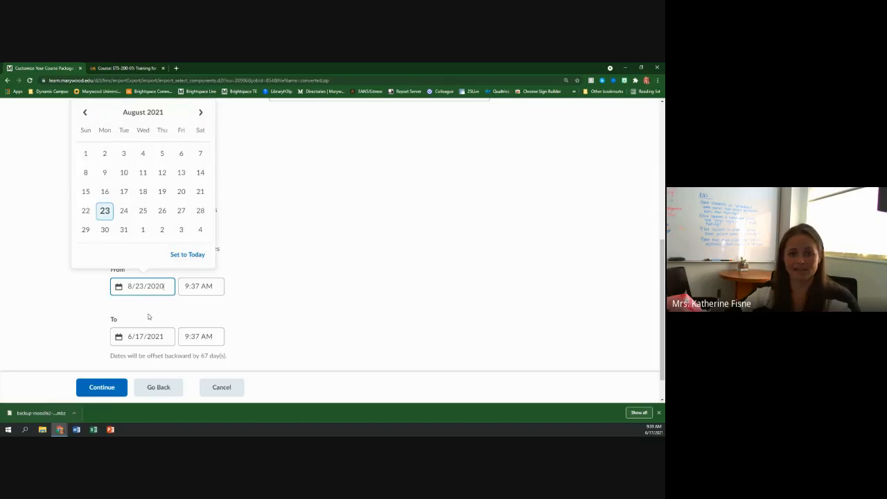
Step: Set the date offset range from 8/24/2020 to 8/23/2021 and proceed to confirming the selections
{"action": "left_click", "coordinate": [169, 316]}
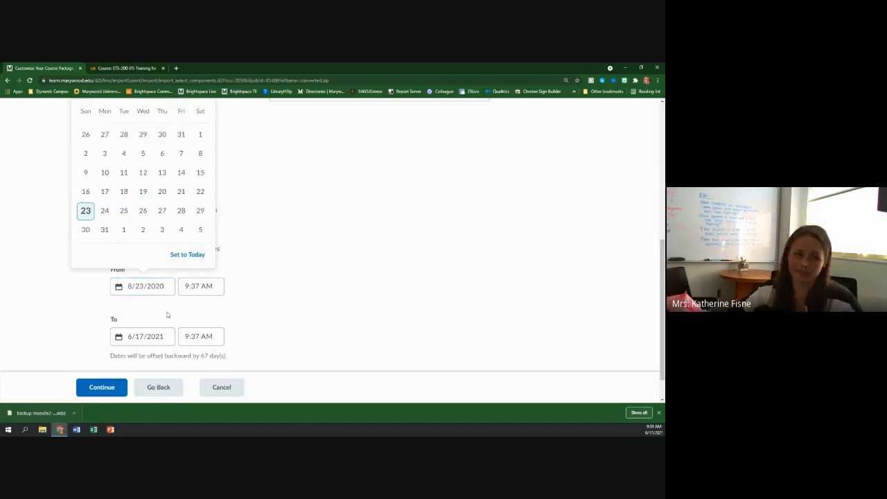
{"action": "left_click", "coordinate": [133, 289]}
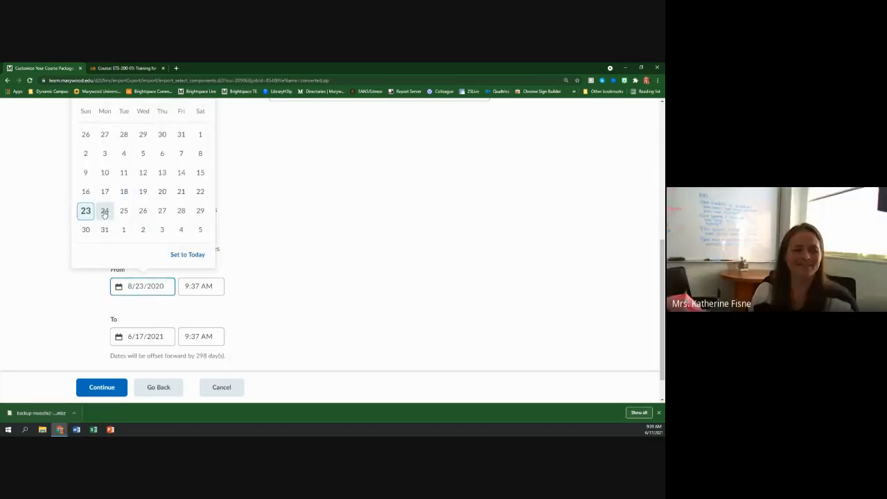
{"action": "left_click", "coordinate": [104, 210]}
{"action": "left_click", "coordinate": [142, 336]}
{"action": "left_click", "coordinate": [199, 164]}
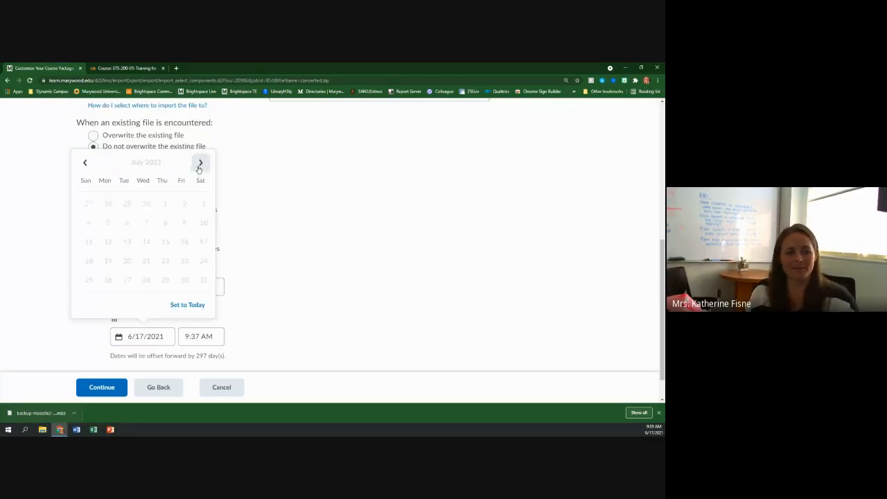
{"action": "left_click", "coordinate": [199, 164]}
{"action": "scroll", "coordinate": [287, 276], "scroll_direction": "down", "scroll_amount": 1}
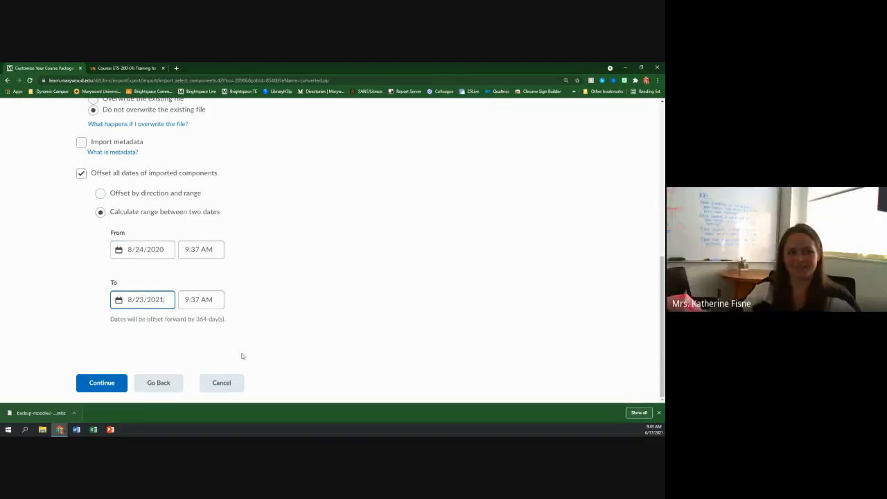
{"action": "left_click", "coordinate": [111, 328]}
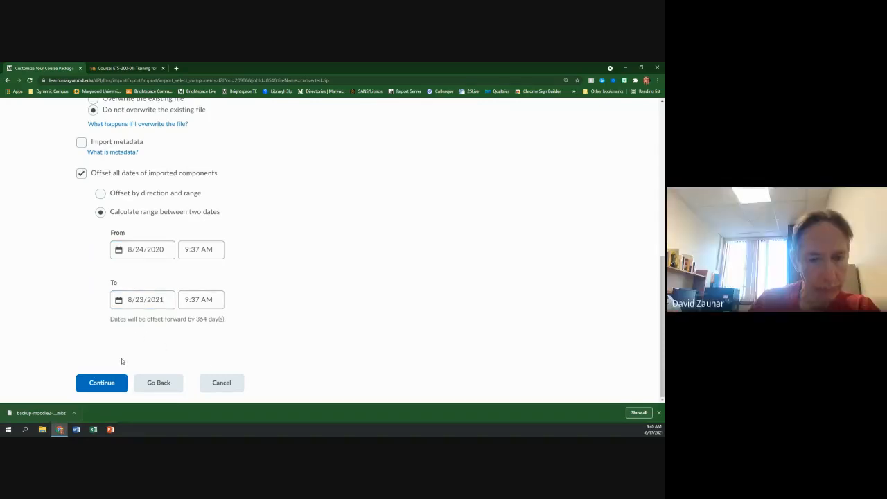
{"action": "left_click", "coordinate": [101, 383]}
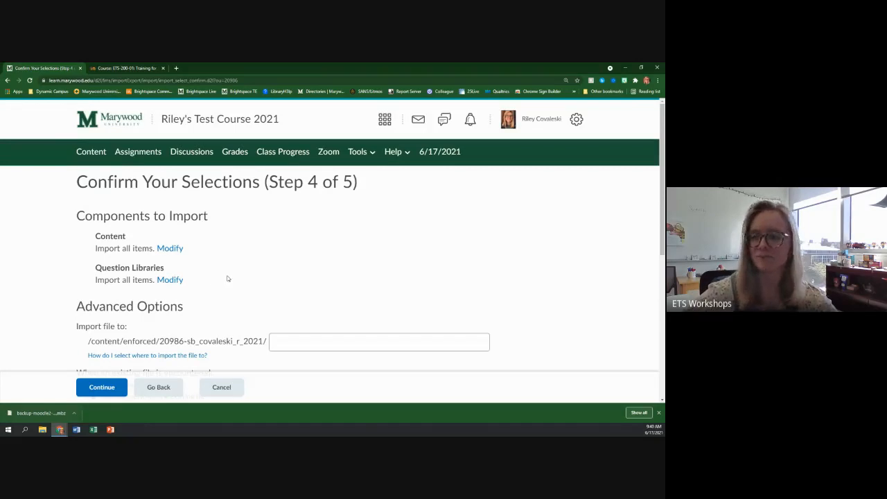
Step: Review the components to import and the advanced options, and start importing the course package
{"action": "scroll", "coordinate": [236, 271], "scroll_direction": "down", "scroll_amount": 1}
{"action": "scroll", "coordinate": [219, 287], "scroll_direction": "down", "scroll_amount": 1}
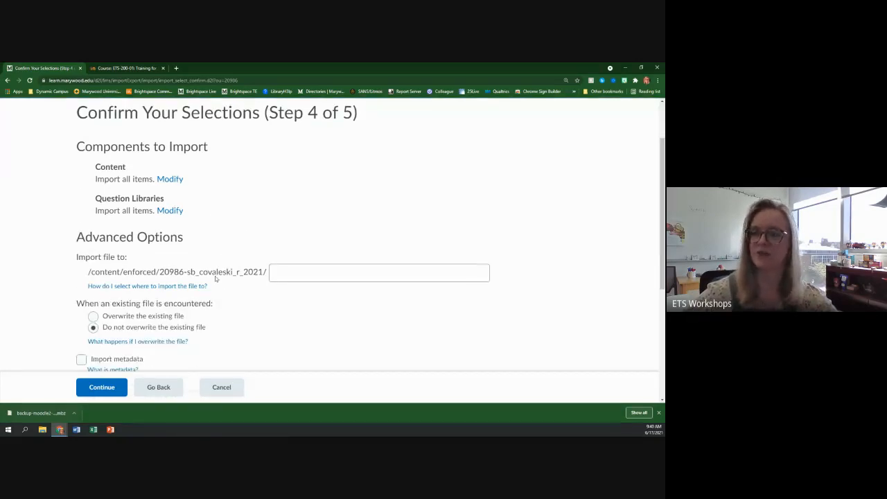
{"action": "scroll", "coordinate": [204, 270], "scroll_direction": "up", "scroll_amount": 2}
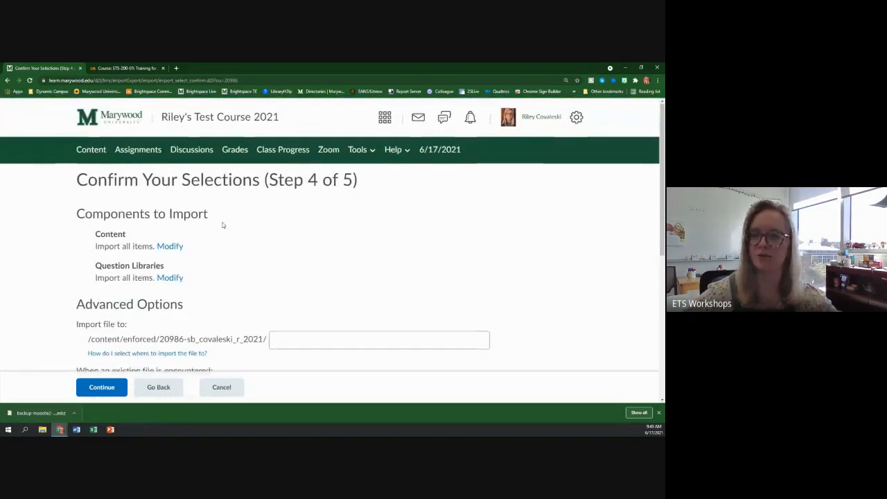
{"action": "scroll", "coordinate": [208, 215], "scroll_direction": "down", "scroll_amount": 3}
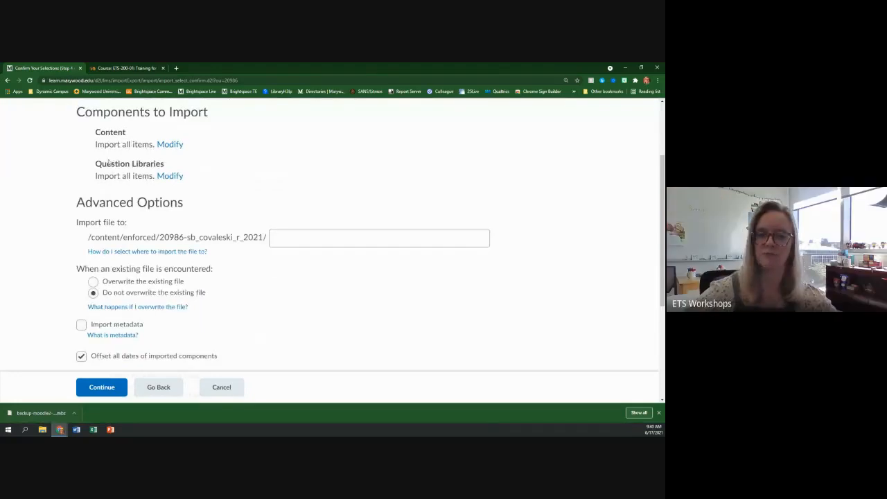
{"action": "scroll", "coordinate": [59, 216], "scroll_direction": "down", "scroll_amount": 2}
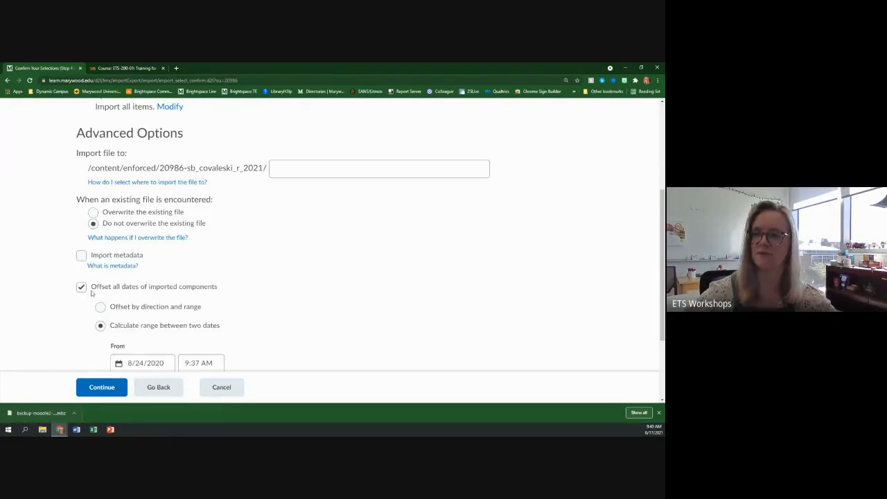
{"action": "scroll", "coordinate": [85, 329], "scroll_direction": "down", "scroll_amount": 1}
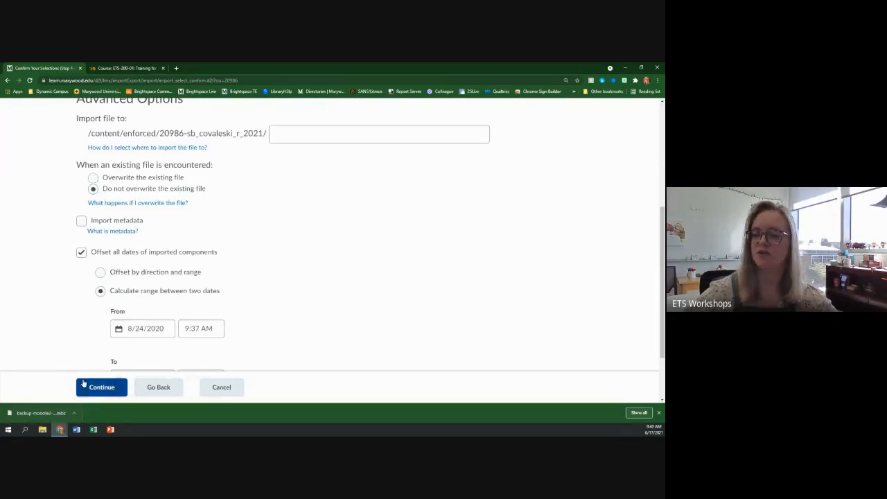
{"action": "left_click", "coordinate": [83, 385]}
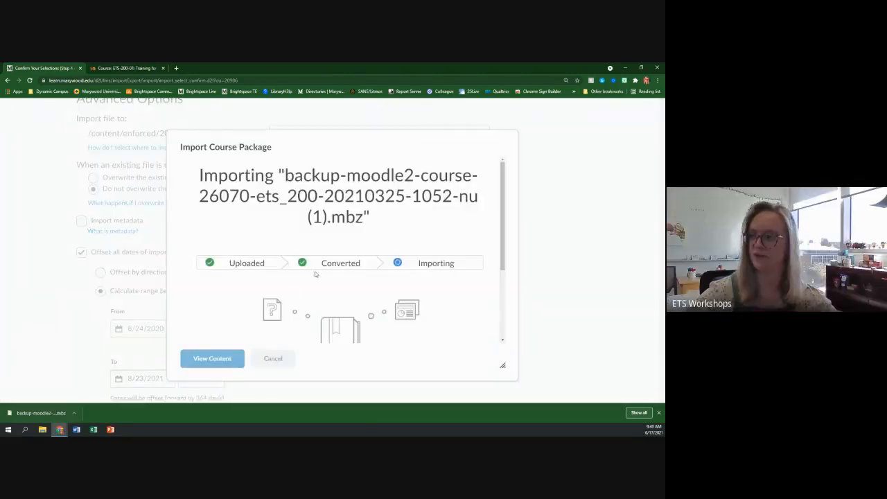
Step: Dismiss the browser's download bar, open the course content once the import finishes, and review the Table of Contents
{"action": "left_click", "coordinate": [659, 412]}
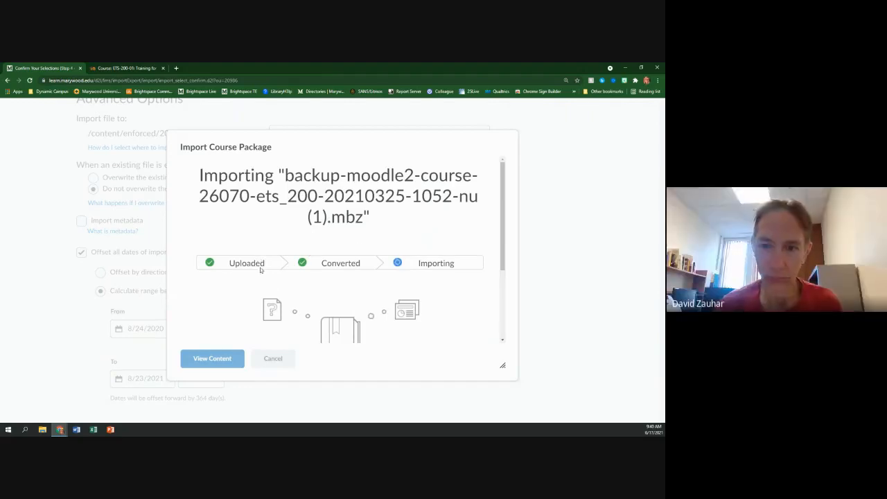
{"action": "scroll", "coordinate": [214, 290], "scroll_direction": "down", "scroll_amount": 1}
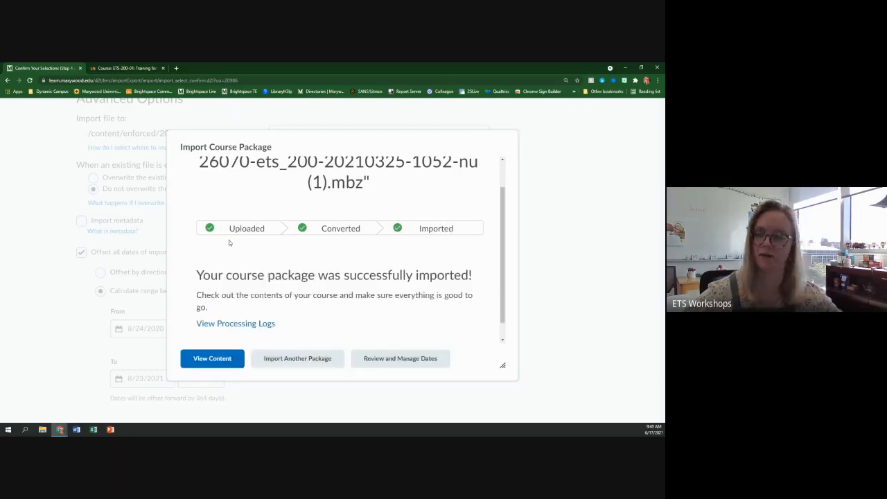
{"action": "scroll", "coordinate": [267, 258], "scroll_direction": "down", "scroll_amount": 1}
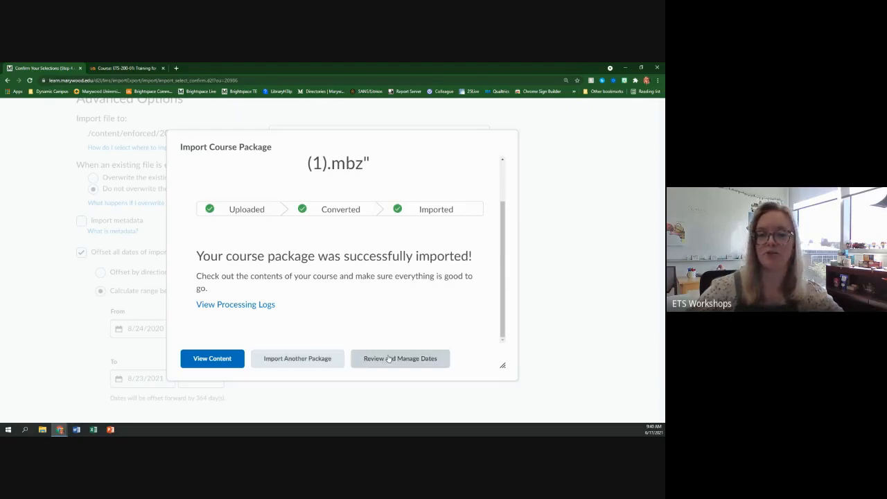
{"action": "left_click", "coordinate": [197, 359]}
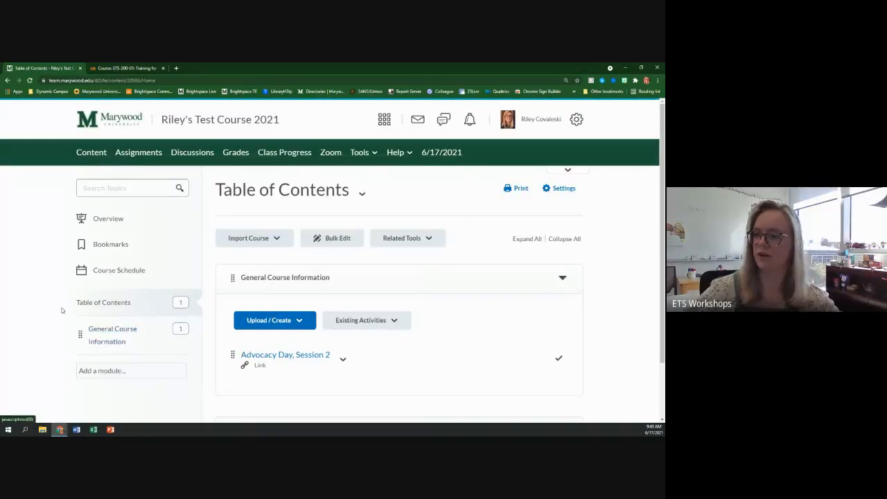
{"action": "scroll", "coordinate": [61, 307], "scroll_direction": "down", "scroll_amount": 1}
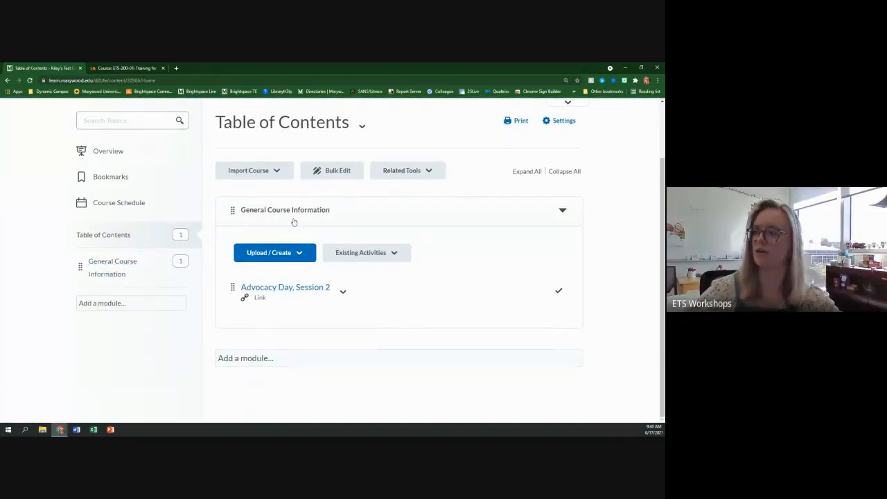
{"action": "scroll", "coordinate": [138, 287], "scroll_direction": "up", "scroll_amount": 1}
{"action": "scroll", "coordinate": [137, 287], "scroll_direction": "down", "scroll_amount": 1}
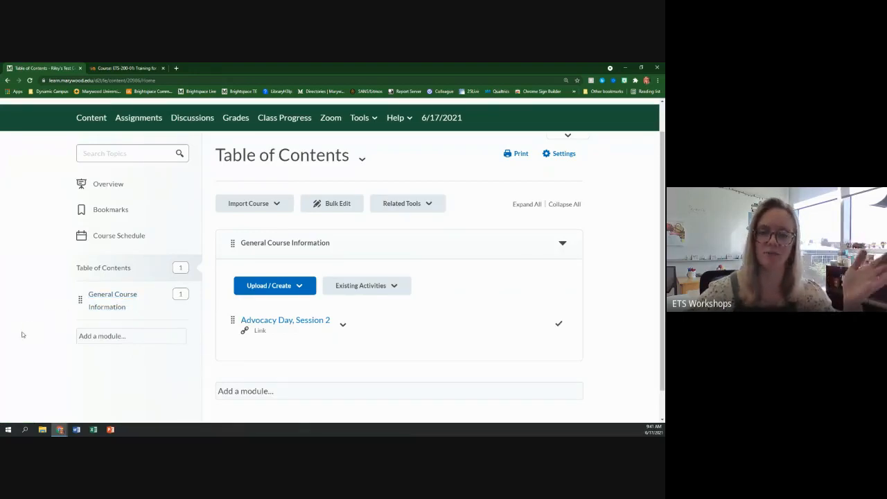
Step: Rename the General Course Information module to Week 1
{"action": "left_click", "coordinate": [114, 307]}
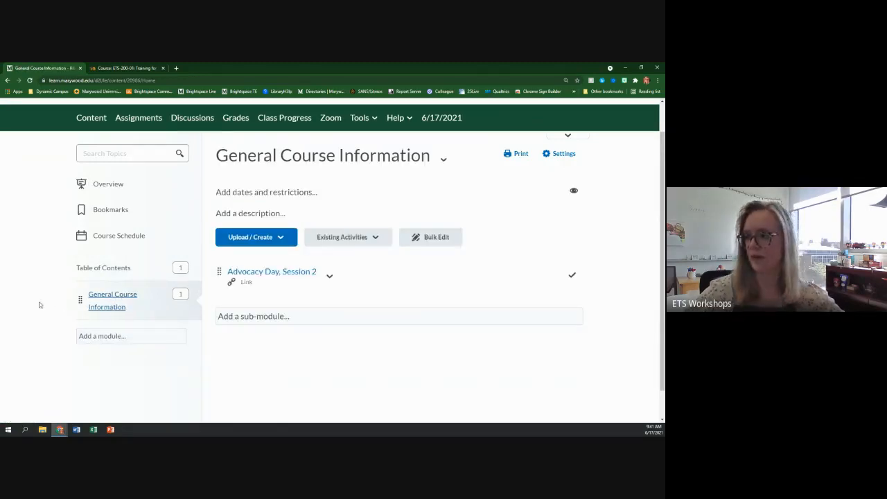
{"action": "left_click", "coordinate": [303, 160]}
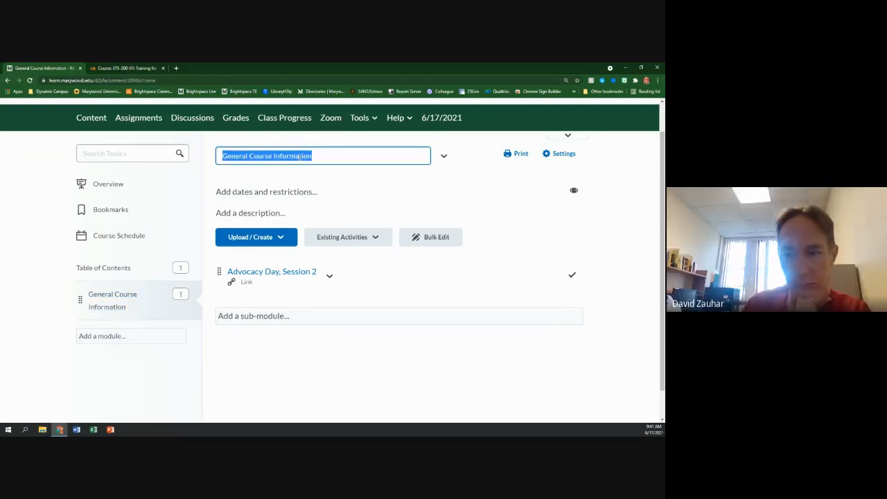
{"action": "left_click", "coordinate": [118, 300]}
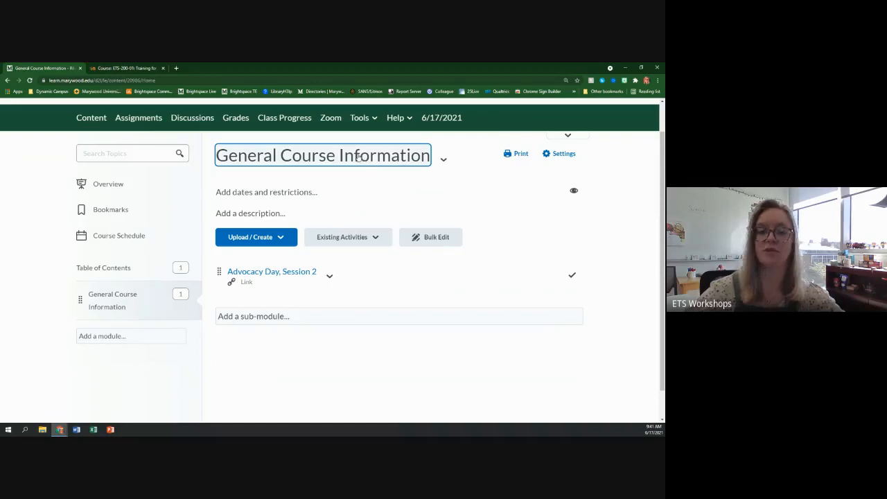
{"action": "left_click", "coordinate": [444, 161]}
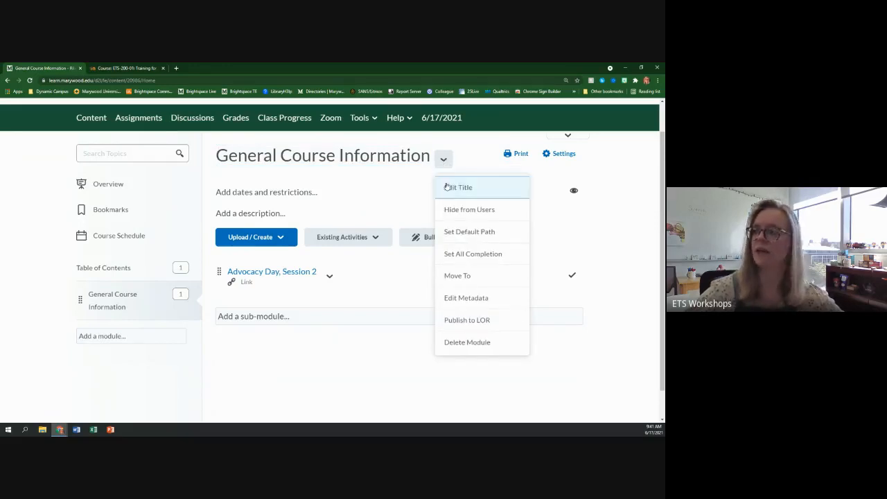
{"action": "left_click", "coordinate": [452, 187]}
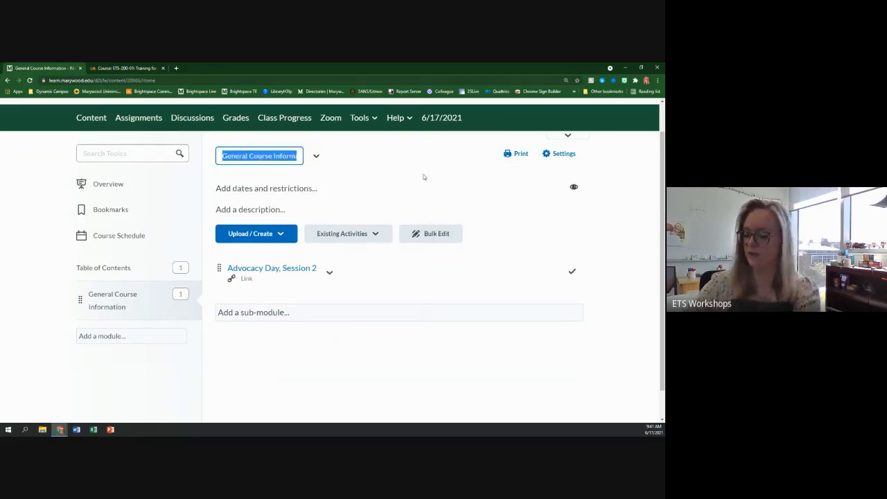
{"action": "type", "text": "W"}
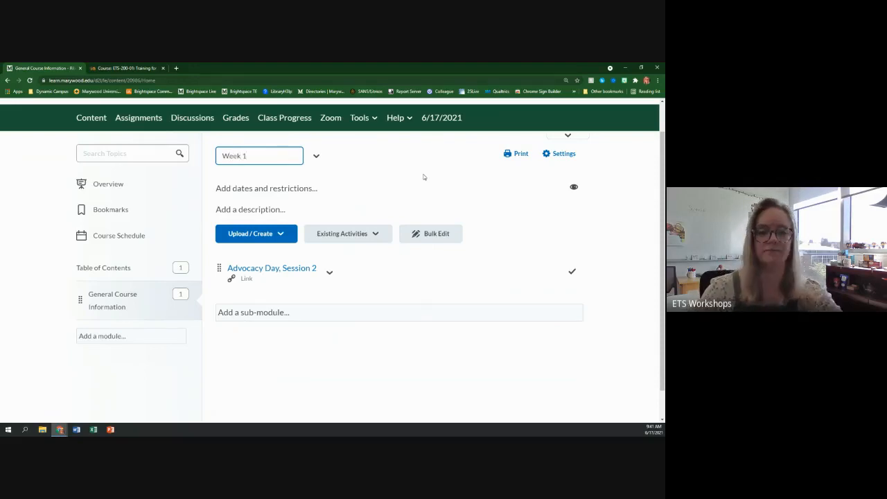
{"action": "type", "text": "eek 1"}
{"action": "key", "text": "Return"}
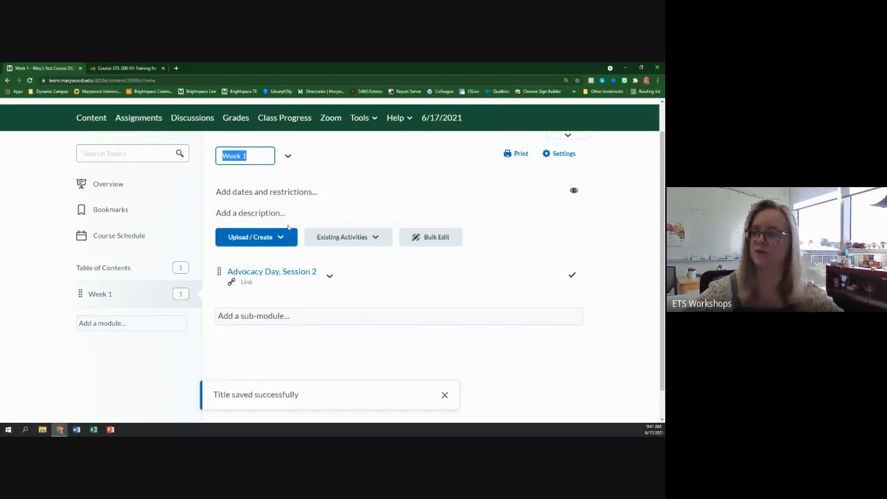
{"action": "left_click", "coordinate": [218, 172]}
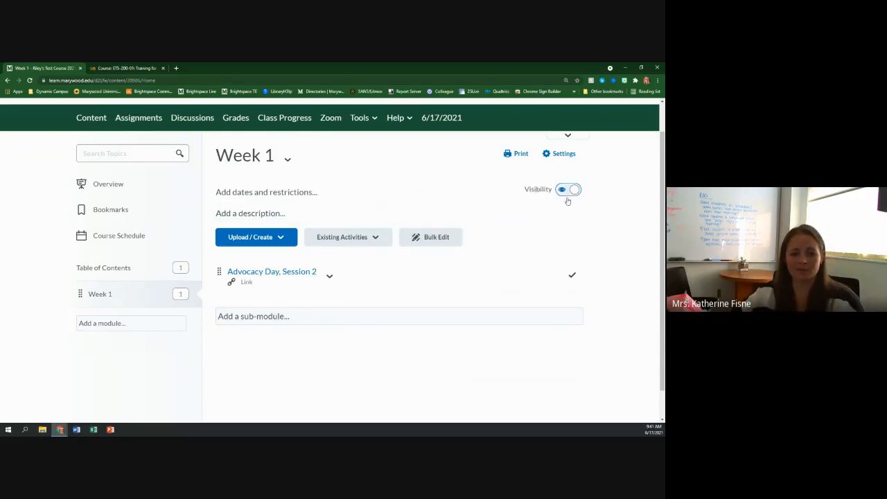
Step: Hide the Week 1 module from users and make it visible again
{"action": "left_click", "coordinate": [569, 198]}
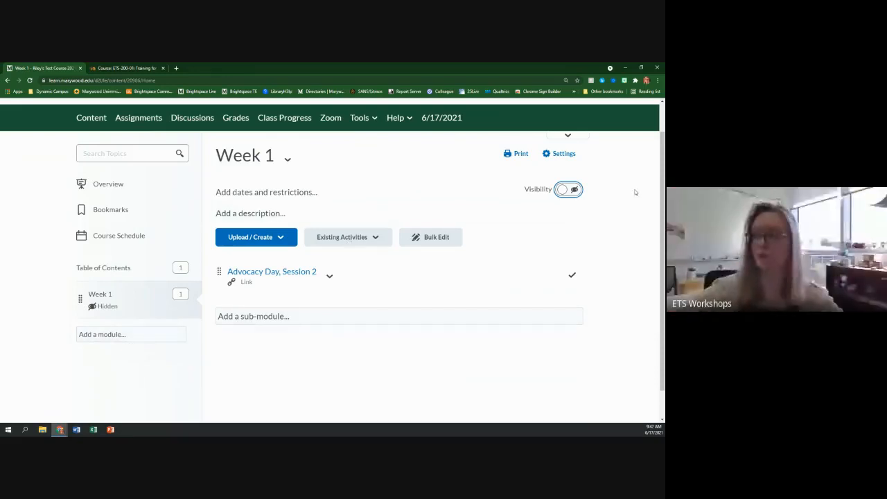
{"action": "left_click", "coordinate": [569, 189]}
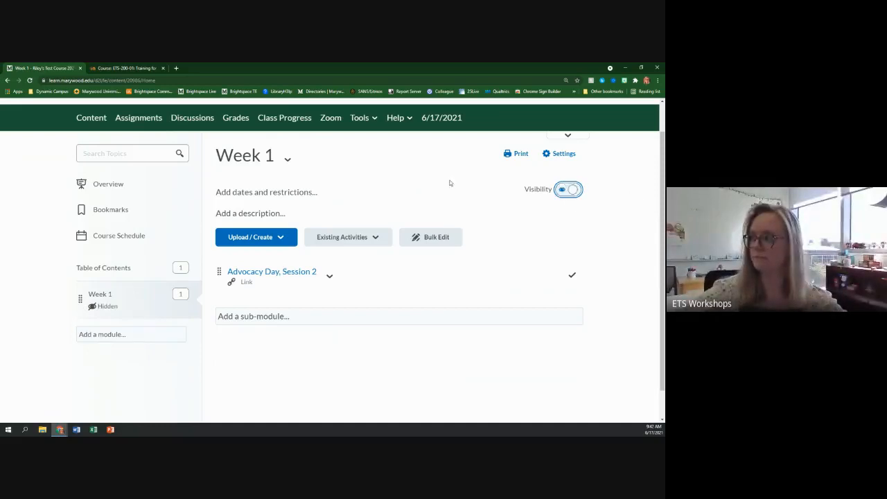
Step: Switch to the other test course and examine the Exploration forum and its topics in Discussions
{"action": "scroll", "coordinate": [196, 380], "scroll_direction": "up", "scroll_amount": 1}
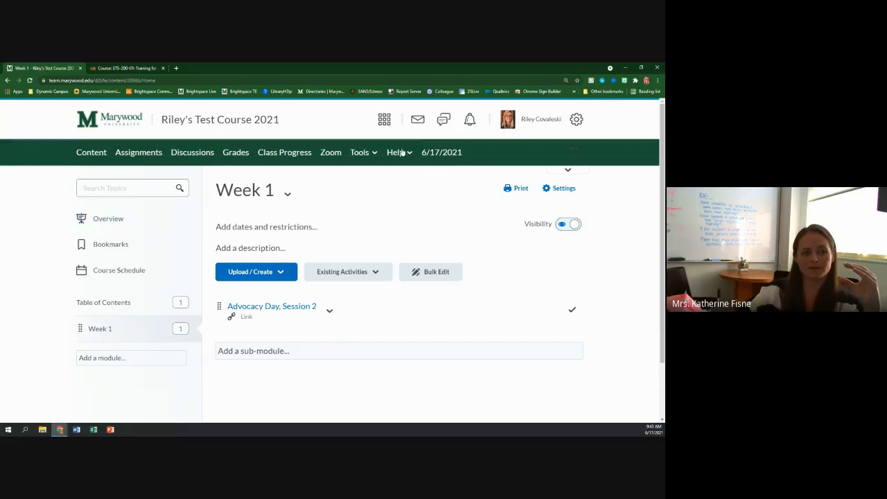
{"action": "left_click", "coordinate": [384, 120]}
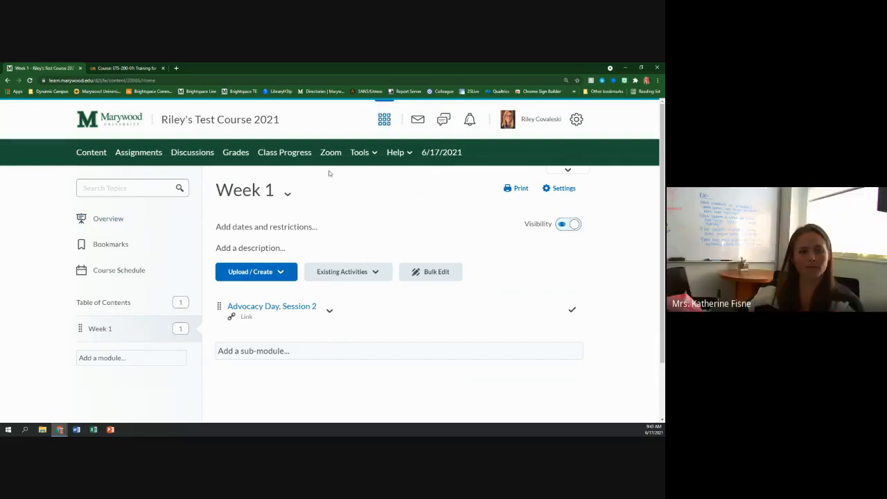
{"action": "left_click", "coordinate": [301, 202]}
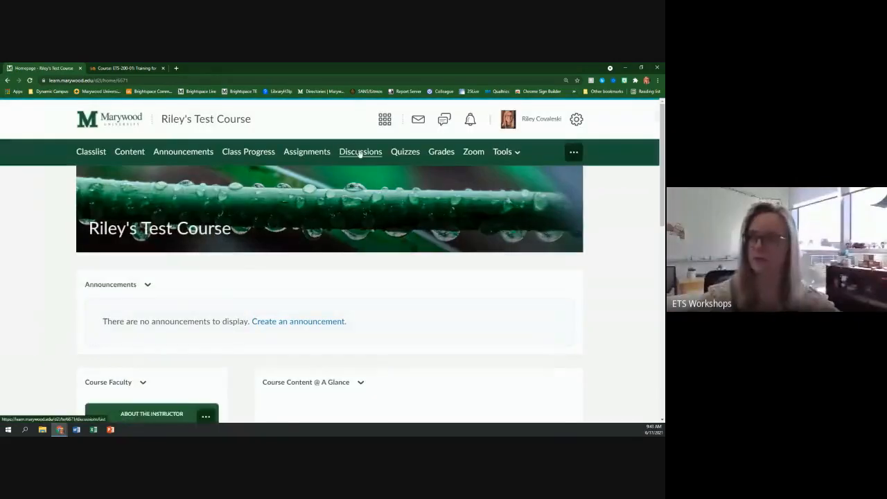
{"action": "left_click", "coordinate": [358, 151]}
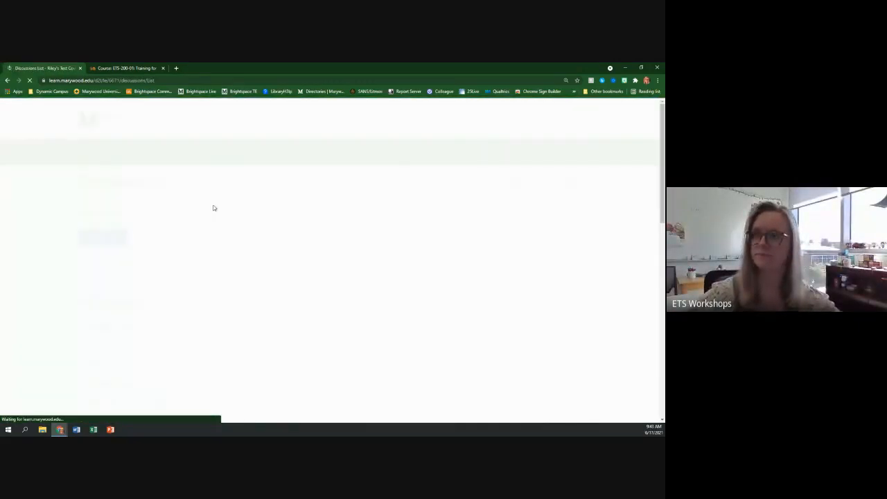
{"action": "scroll", "coordinate": [329, 257], "scroll_direction": "down", "scroll_amount": 1}
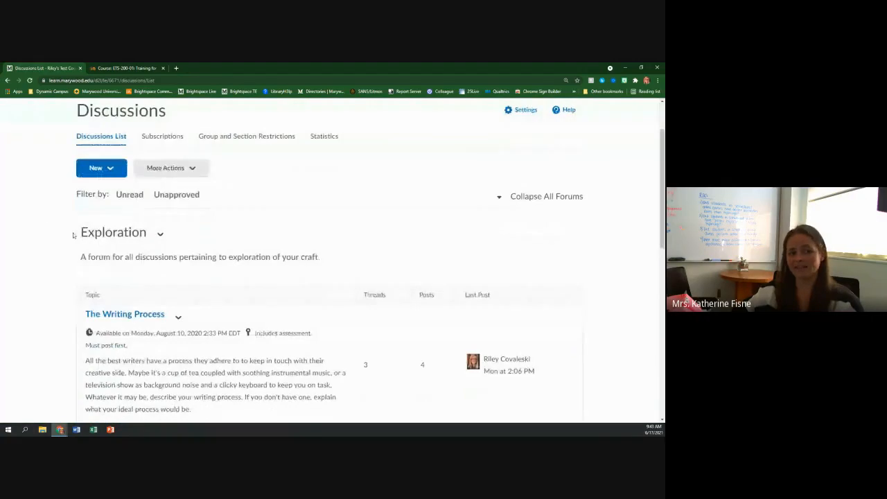
{"action": "left_click_drag", "start_coordinate": [78, 233], "coordinate": [146, 234]}
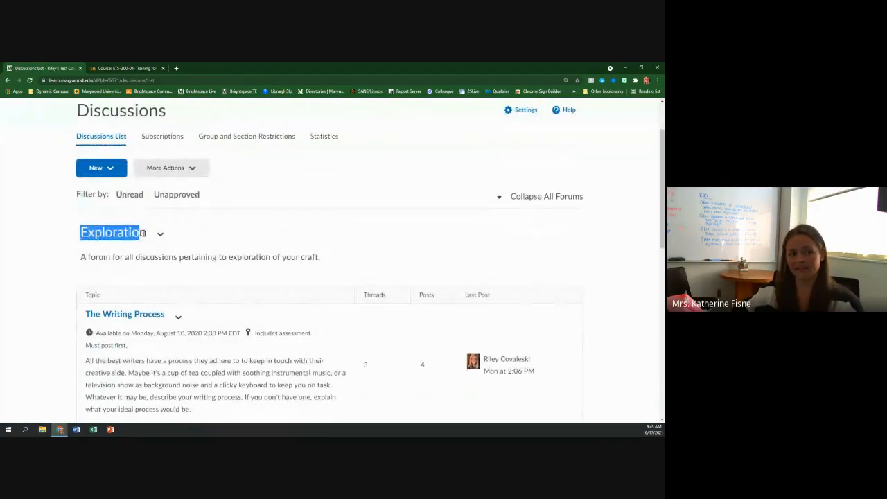
{"action": "left_click", "coordinate": [57, 241]}
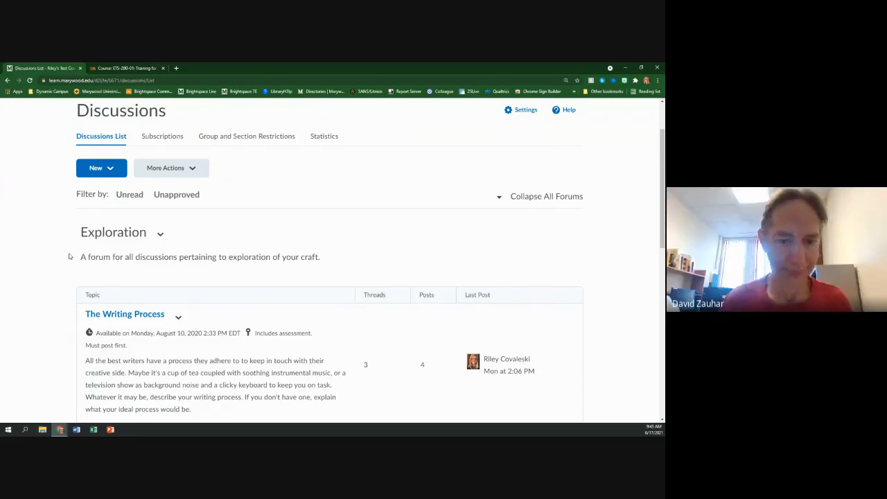
Step: Examine the Weekly Discussions forum, its available actions and its Week 1 Discussion topic
{"action": "scroll", "coordinate": [67, 257], "scroll_direction": "down", "scroll_amount": 1}
{"action": "scroll", "coordinate": [63, 243], "scroll_direction": "down", "scroll_amount": 1}
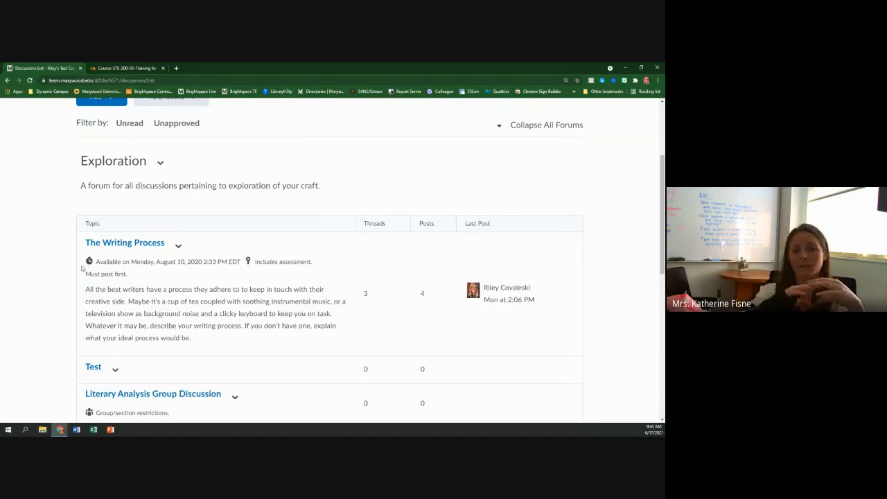
{"action": "scroll", "coordinate": [80, 266], "scroll_direction": "down", "scroll_amount": 2}
{"action": "scroll", "coordinate": [80, 266], "scroll_direction": "down", "scroll_amount": 3}
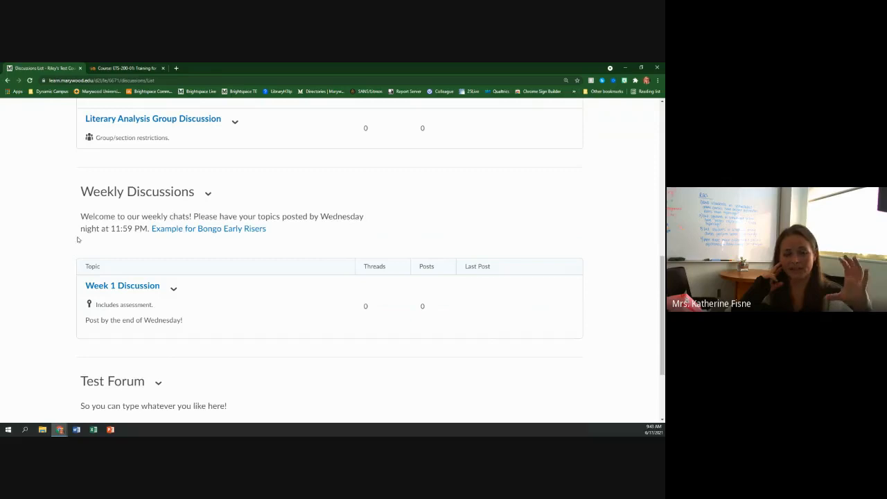
{"action": "left_click", "coordinate": [208, 195]}
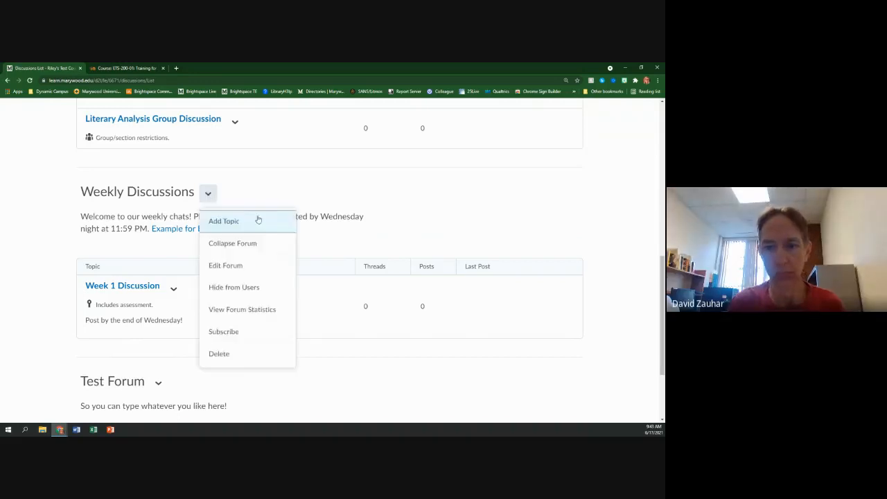
{"action": "left_click", "coordinate": [156, 251]}
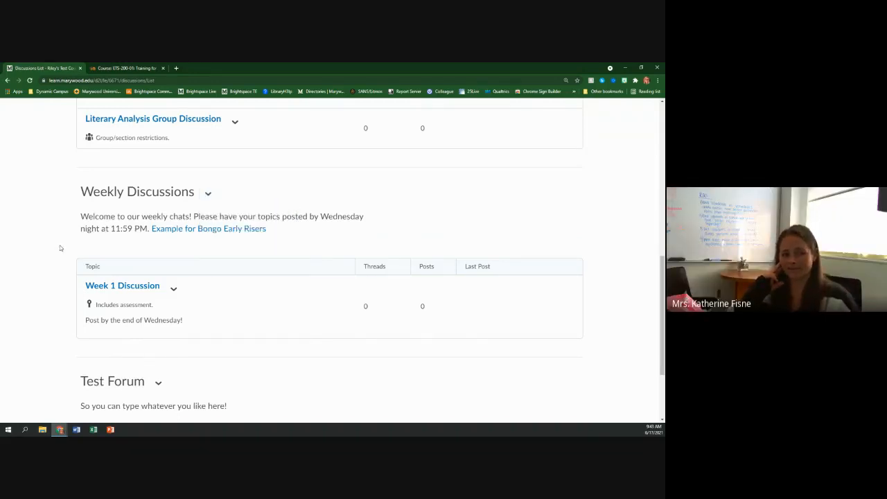
{"action": "left_click_drag", "start_coordinate": [101, 267], "coordinate": [79, 273]}
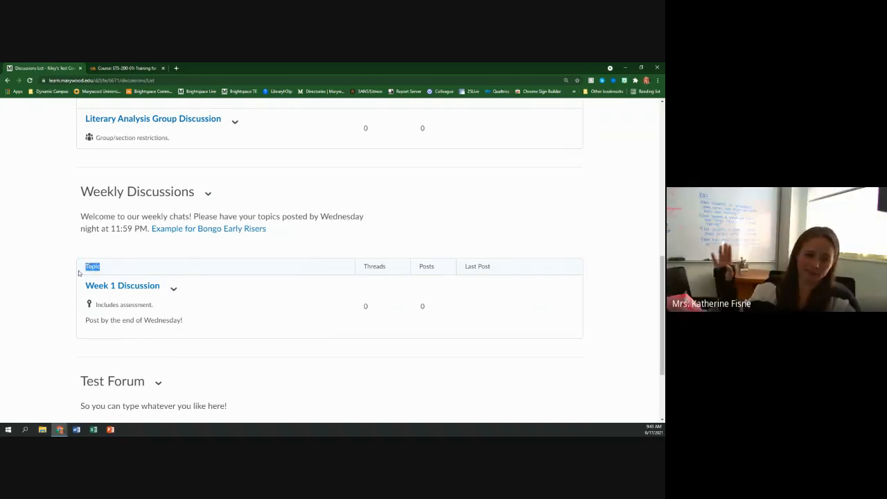
{"action": "left_click", "coordinate": [76, 275]}
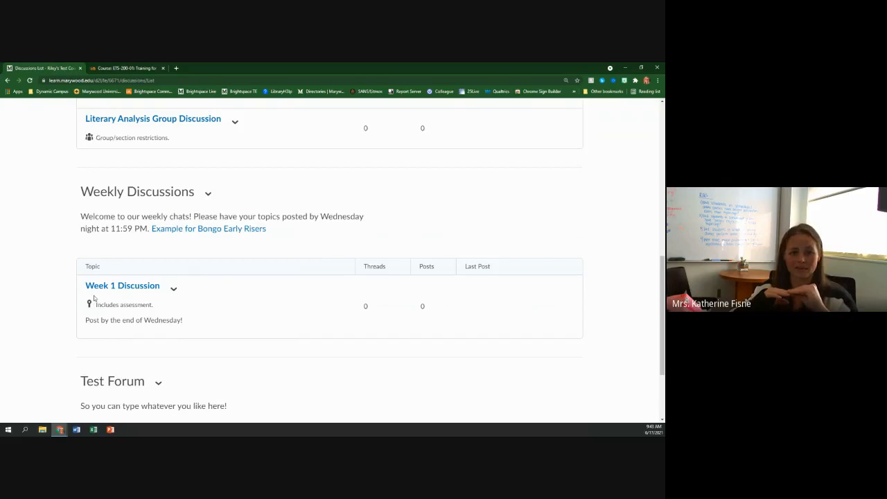
Step: Open The Writing Process topic, review its description and threads, and return to the discussions list
{"action": "scroll", "coordinate": [94, 298], "scroll_direction": "up", "scroll_amount": 5}
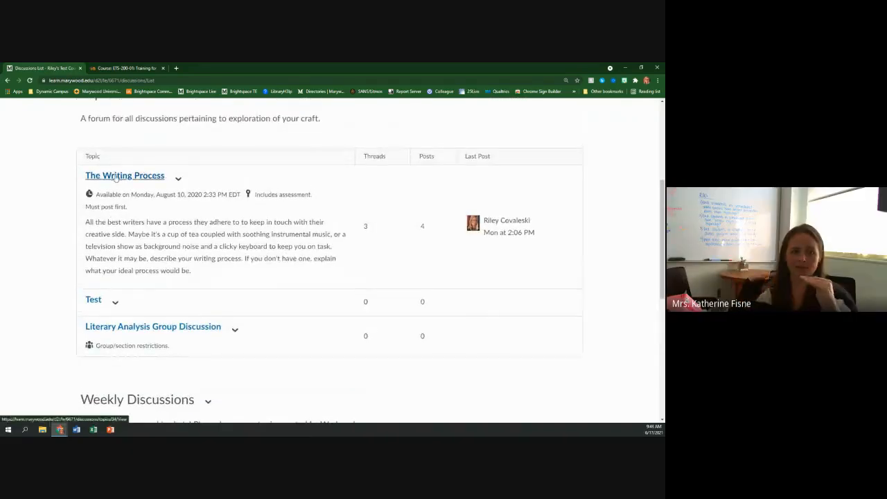
{"action": "left_click", "coordinate": [116, 178]}
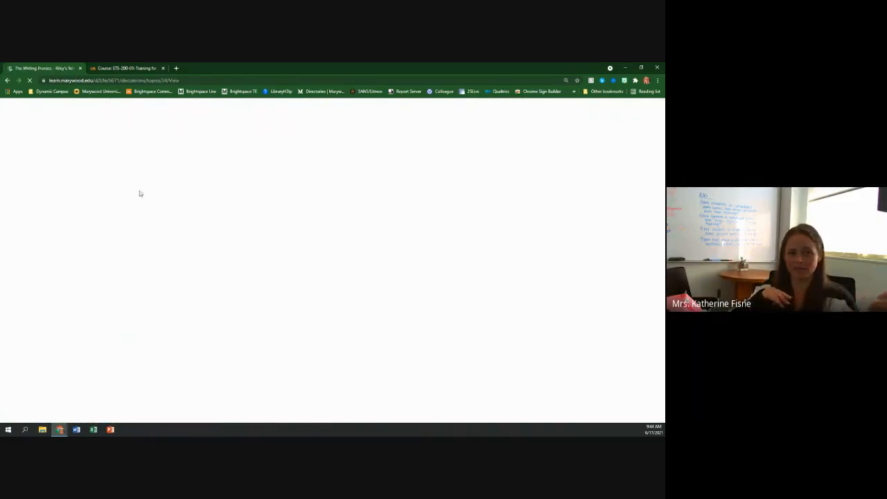
{"action": "scroll", "coordinate": [84, 283], "scroll_direction": "down", "scroll_amount": 2}
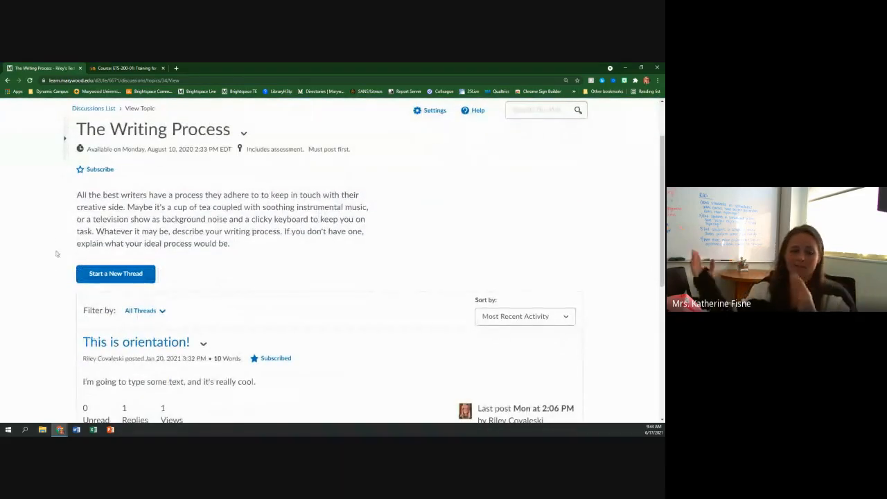
{"action": "scroll", "coordinate": [59, 244], "scroll_direction": "down", "scroll_amount": 1}
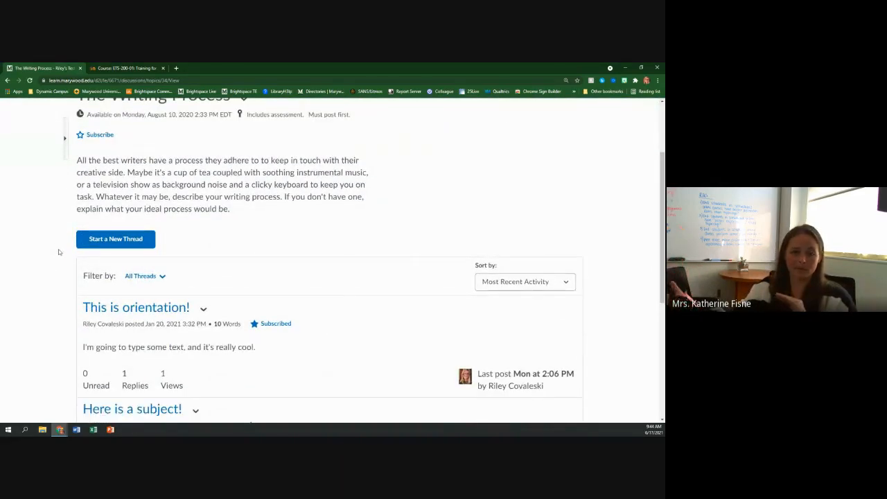
{"action": "scroll", "coordinate": [59, 250], "scroll_direction": "up", "scroll_amount": 1}
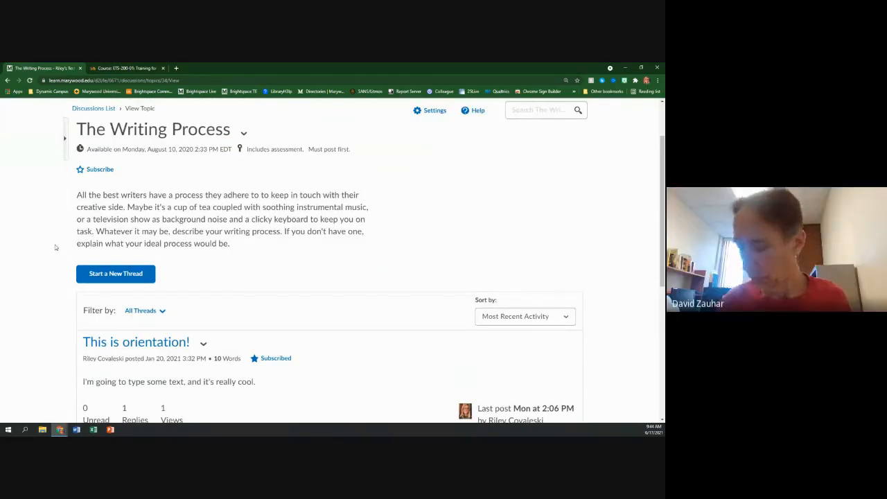
{"action": "scroll", "coordinate": [56, 247], "scroll_direction": "up", "scroll_amount": 2}
{"action": "left_click", "coordinate": [108, 178]}
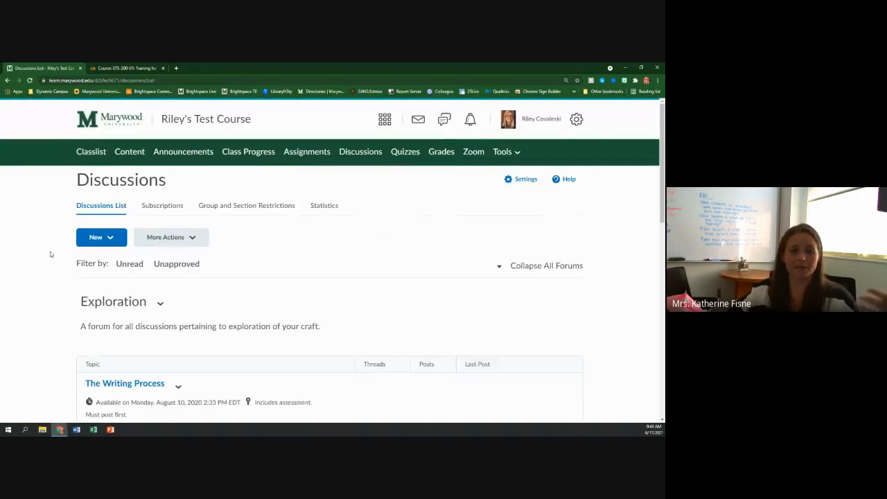
{"action": "scroll", "coordinate": [50, 255], "scroll_direction": "down", "scroll_amount": 1}
{"action": "scroll", "coordinate": [50, 253], "scroll_direction": "down", "scroll_amount": 1}
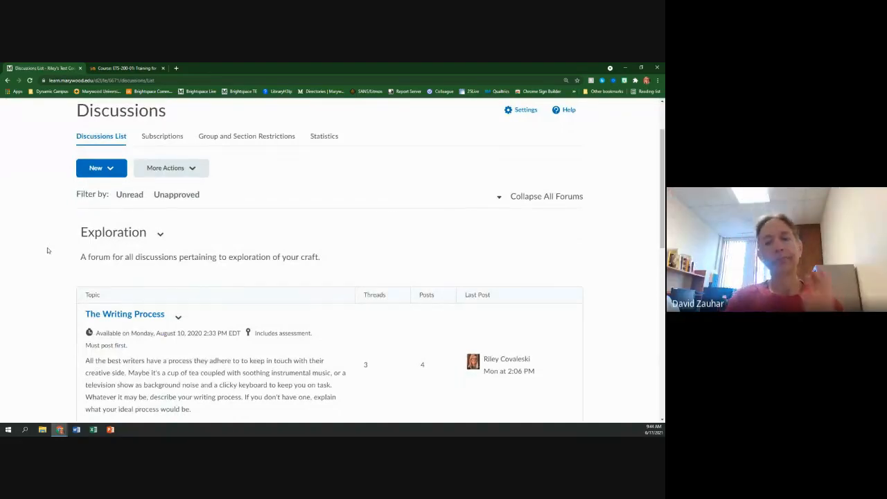
{"action": "scroll", "coordinate": [47, 249], "scroll_direction": "down", "scroll_amount": 2}
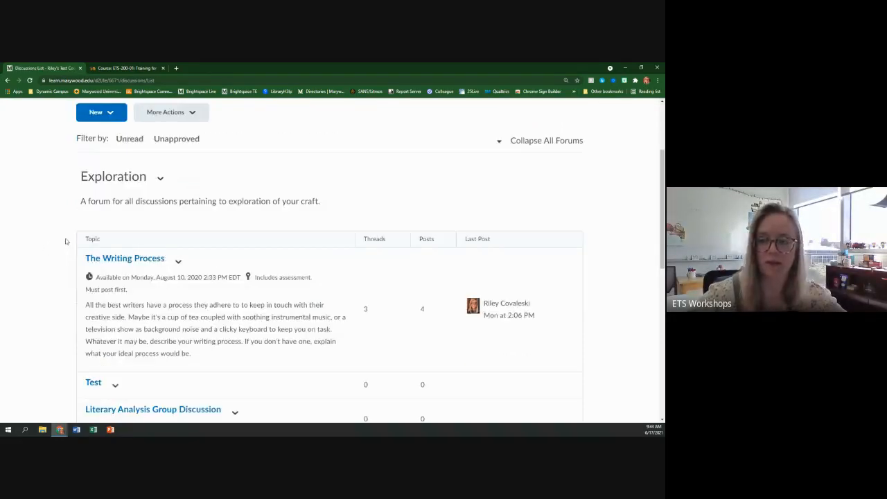
{"action": "scroll", "coordinate": [62, 254], "scroll_direction": "up", "scroll_amount": 3}
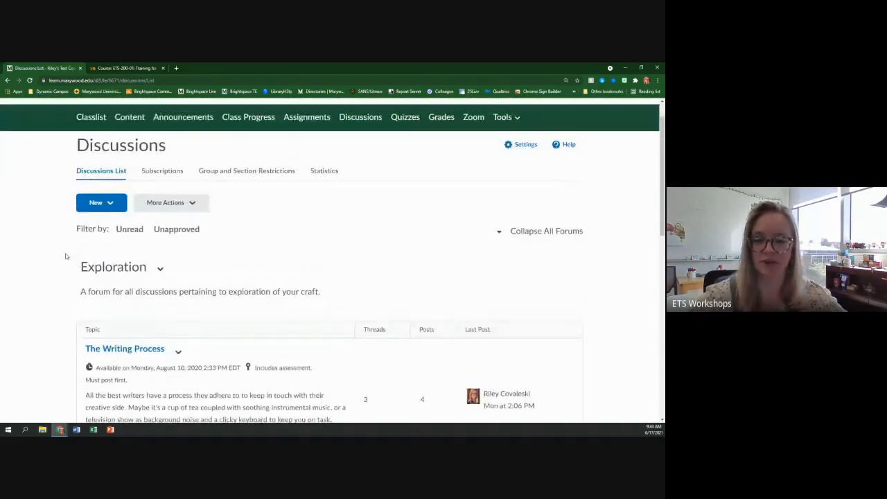
{"action": "scroll", "coordinate": [65, 253], "scroll_direction": "down", "scroll_amount": 2}
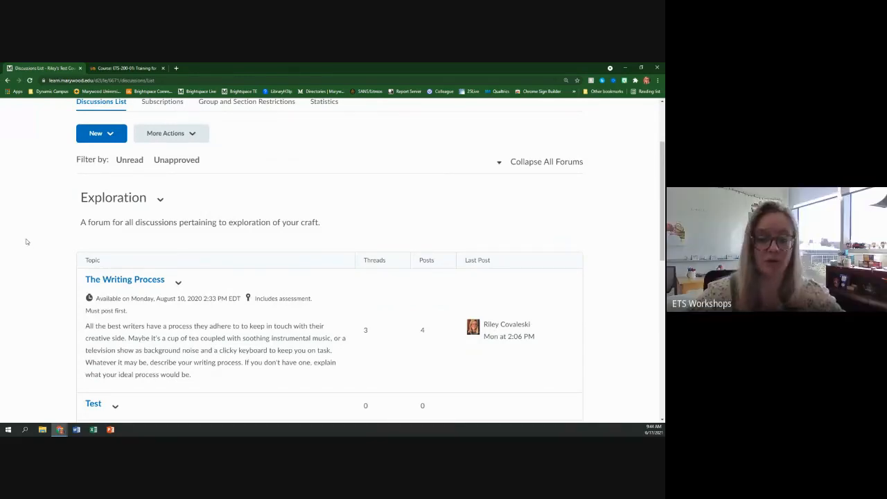
{"action": "scroll", "coordinate": [38, 226], "scroll_direction": "up", "scroll_amount": 2}
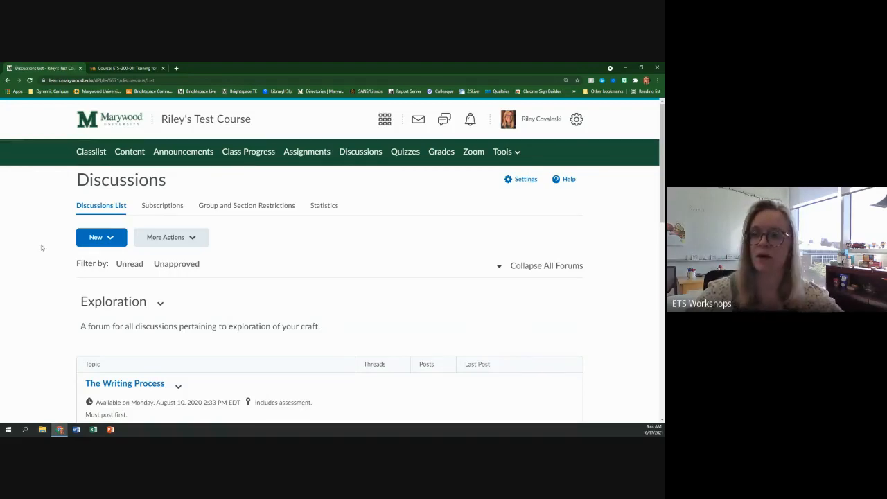
{"action": "scroll", "coordinate": [42, 249], "scroll_direction": "down", "scroll_amount": 1}
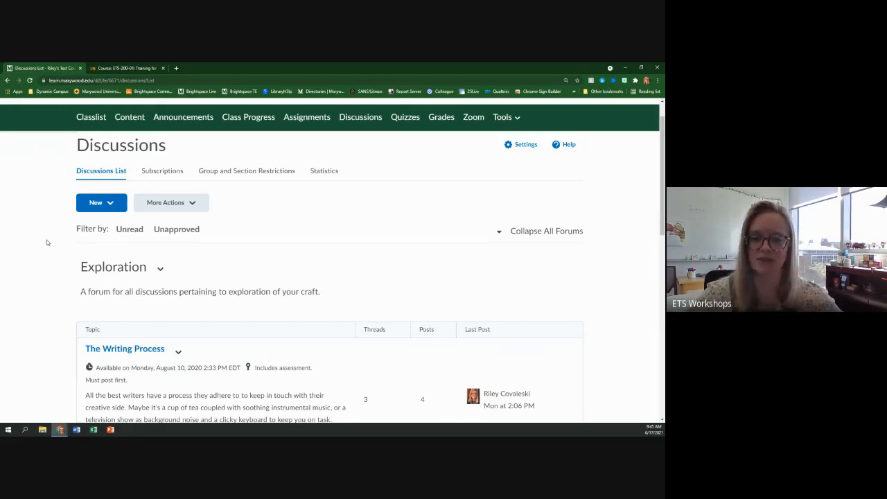
{"action": "scroll", "coordinate": [64, 203], "scroll_direction": "up", "scroll_amount": 1}
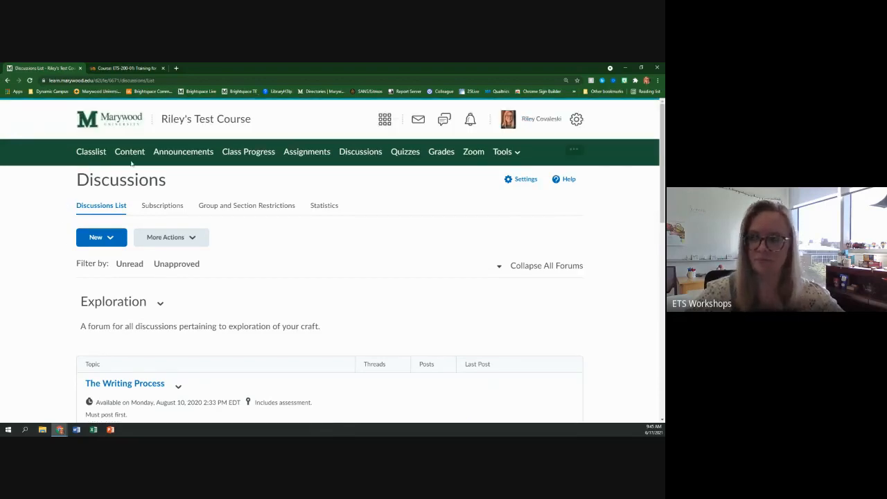